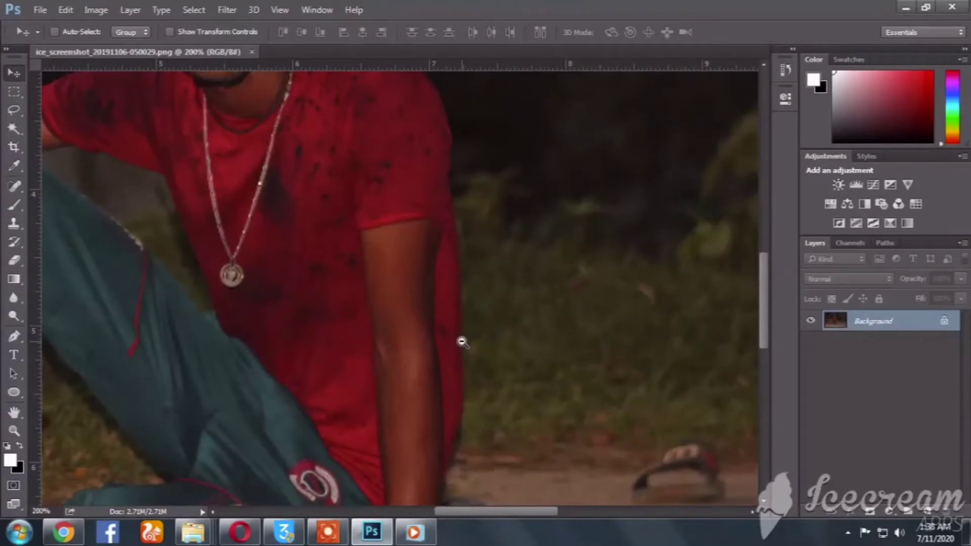
Step: Apply Auto Tone to the photo
alt+click(462, 342)
alt+click(461, 342)
key(ctrl+shift+l)
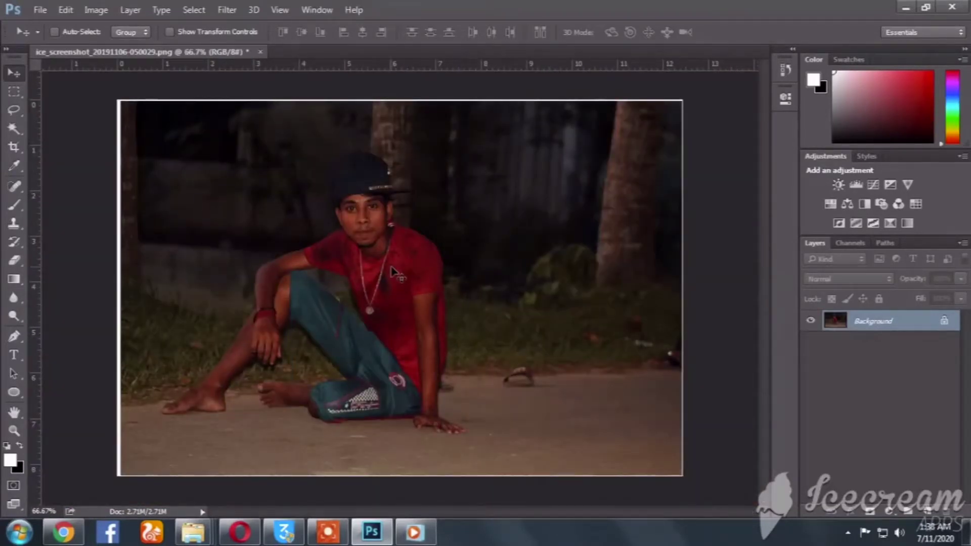
Step: Adjust the photo's brightness and contrast, setting Brightness to 83 and Contrast to -27
key(alt+i)
key(a)
key(Return)
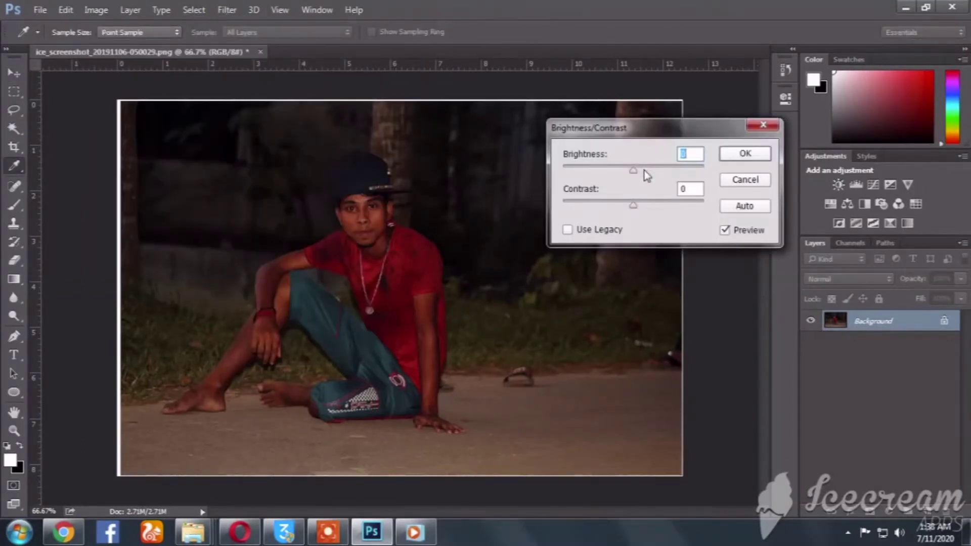
drag(644, 171, 673, 177)
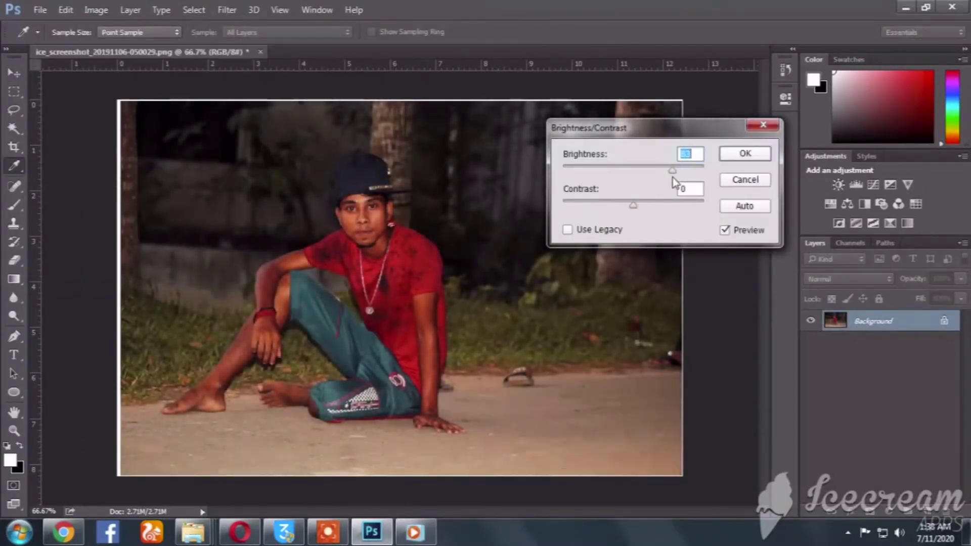
drag(633, 206, 599, 210)
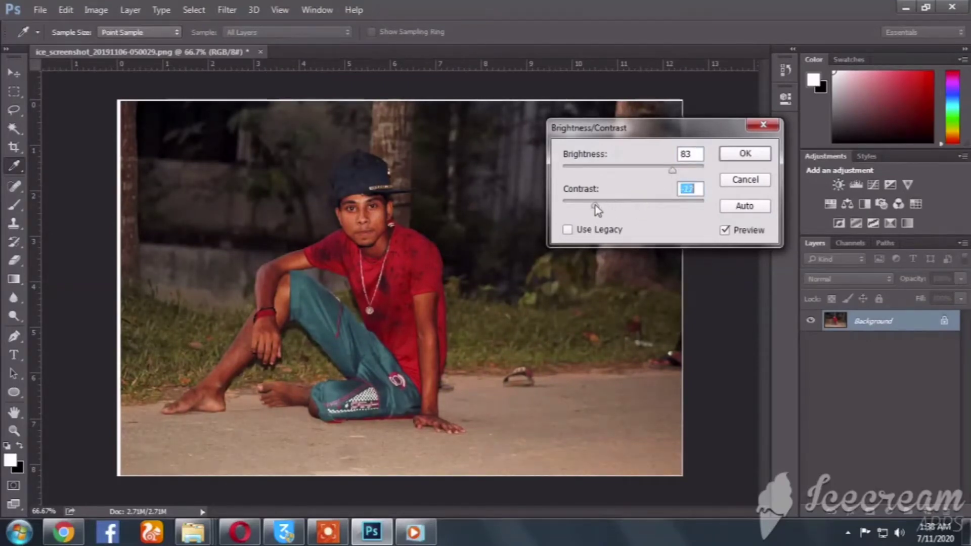
click(744, 153)
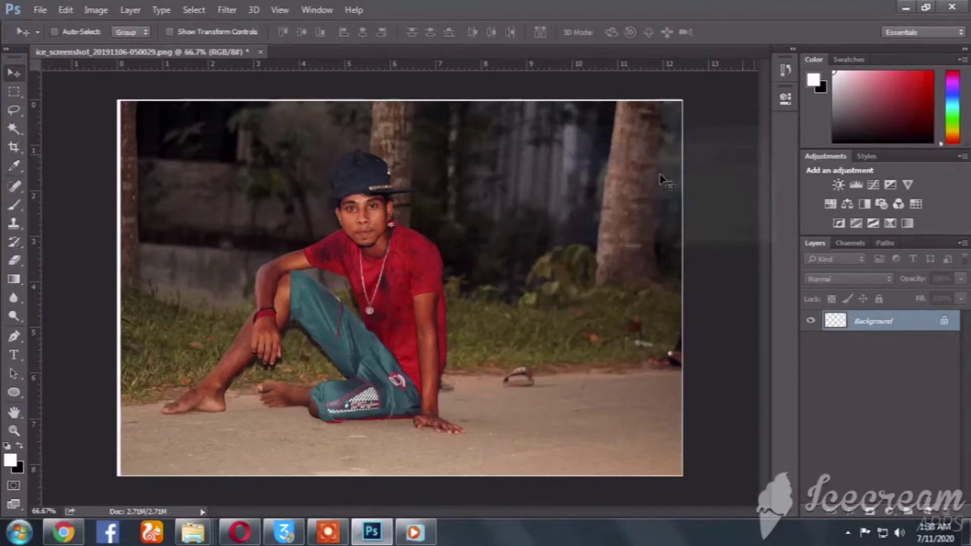
Step: Lift the photo's shadows with a Levels adjustment, setting the black output level to 28
click(15, 75)
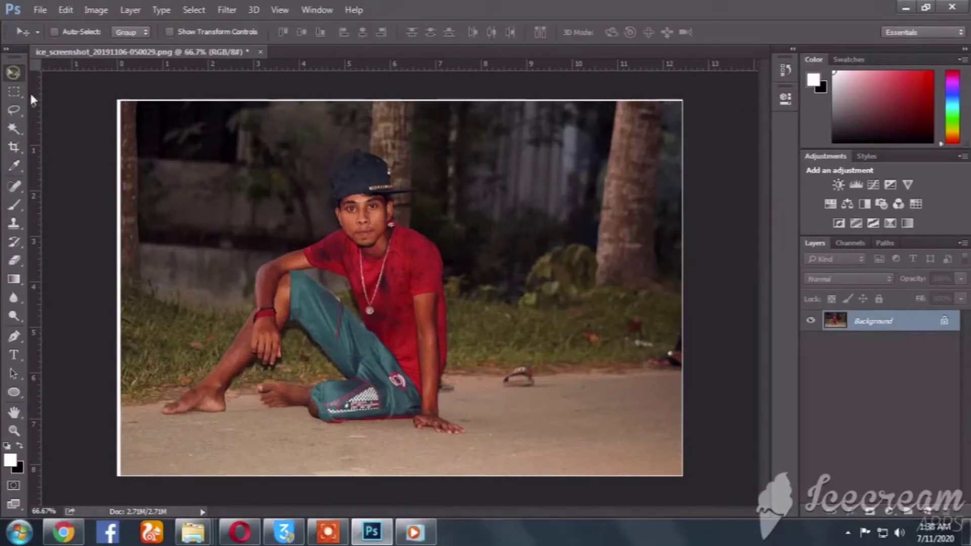
click(297, 358)
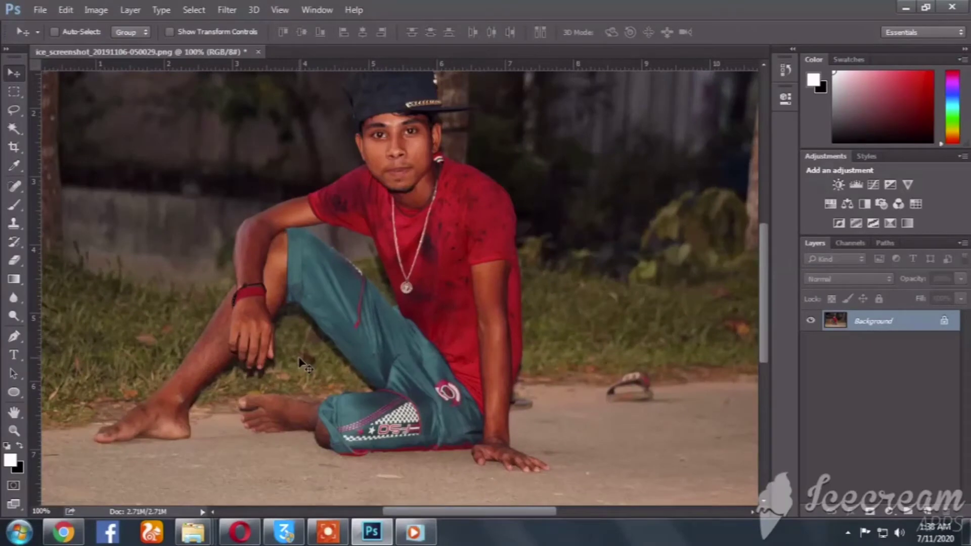
key(ctrl+l)
drag(418, 92, 740, 106)
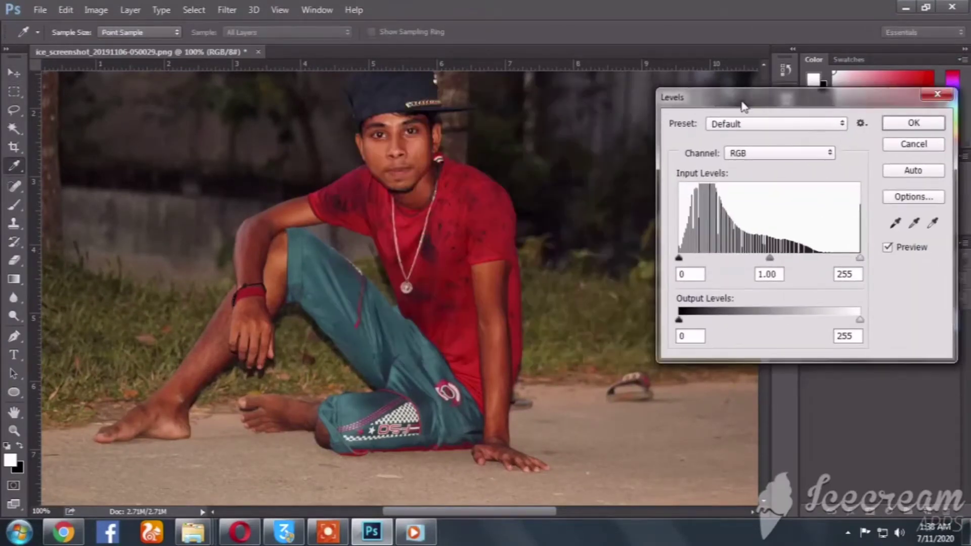
drag(679, 324, 700, 328)
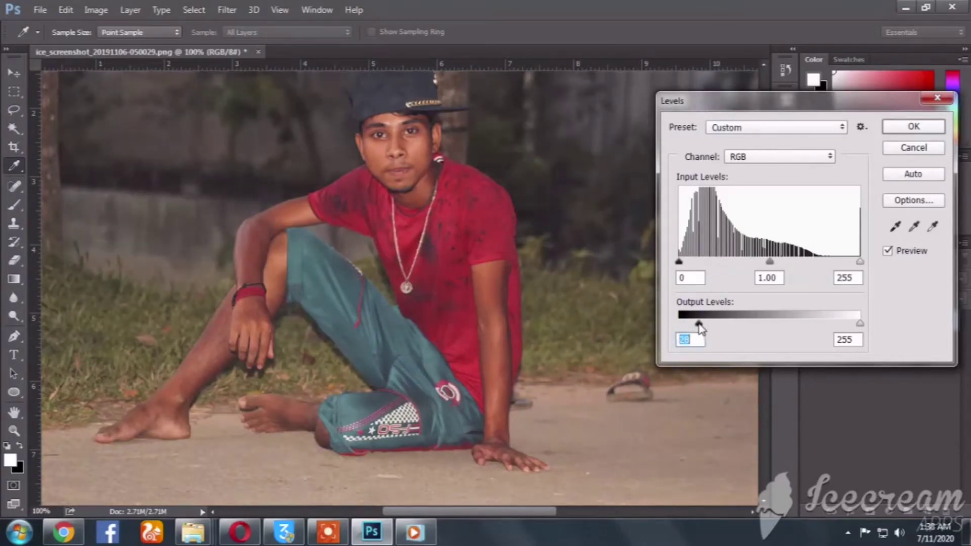
key(Return)
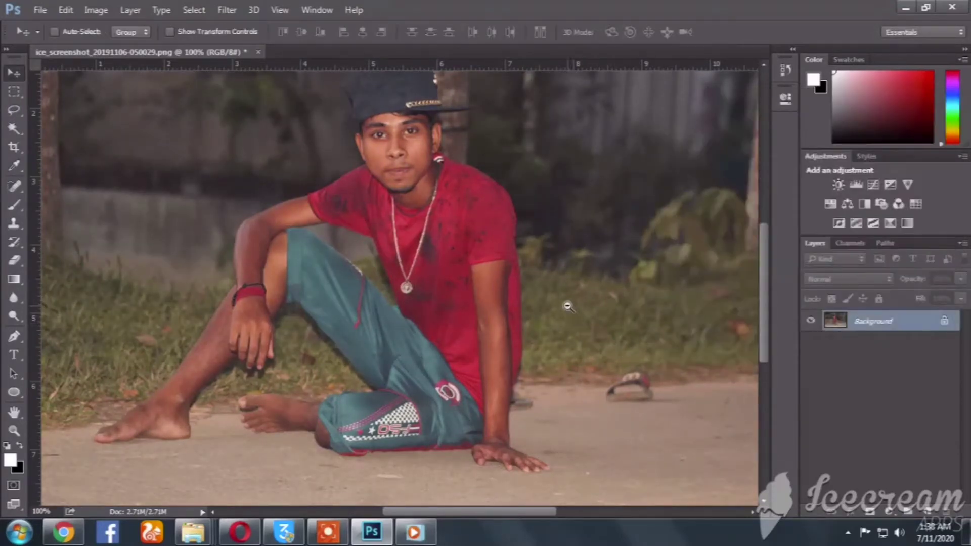
Step: Deepen the dark tones with a Selective Color adjustment, setting Black to +29% for the Blacks
alt+click(568, 306)
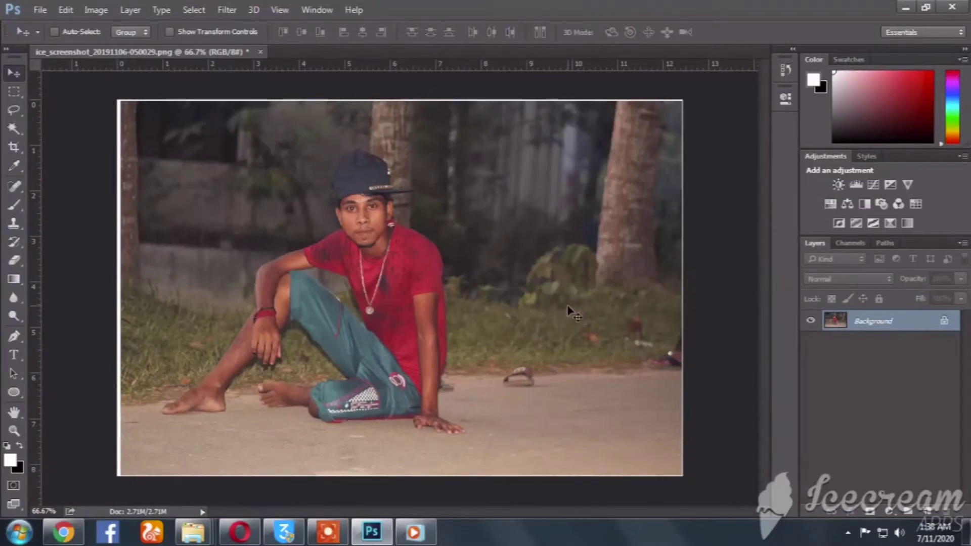
key(i)
key(alt+i)
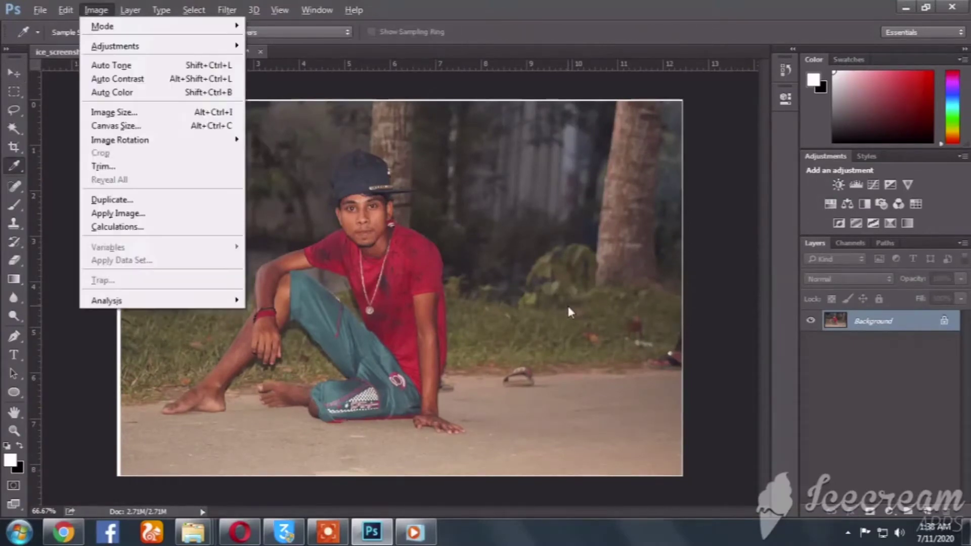
key(j)
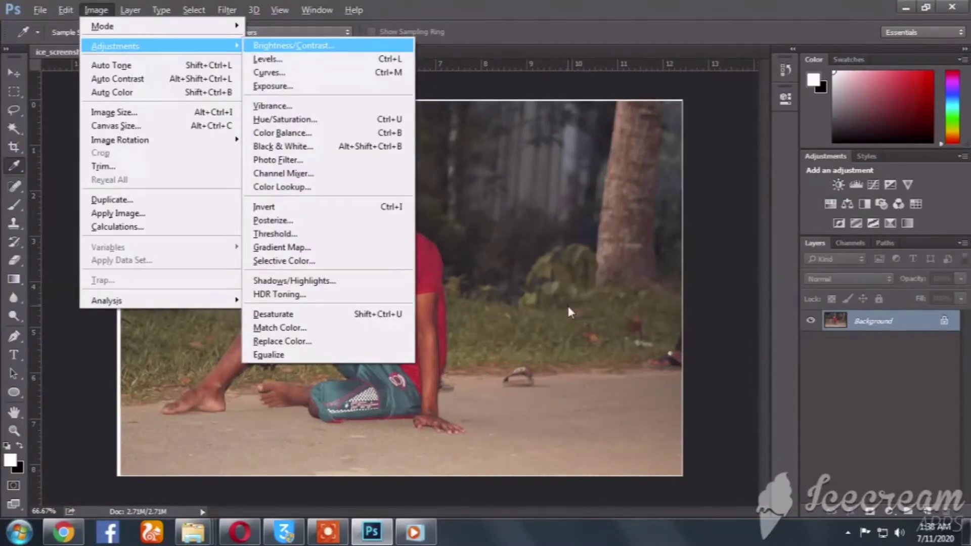
key(s)
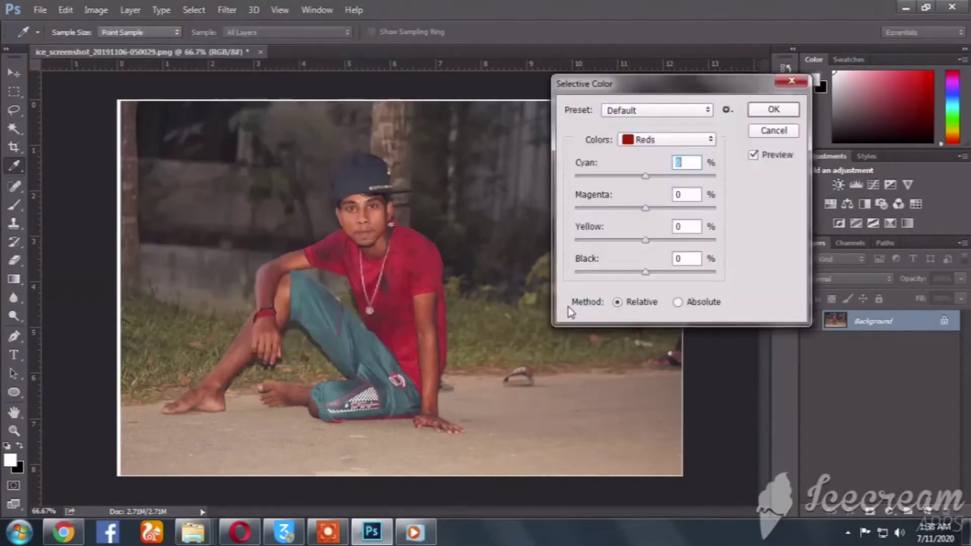
click(666, 144)
click(649, 261)
drag(645, 272, 667, 275)
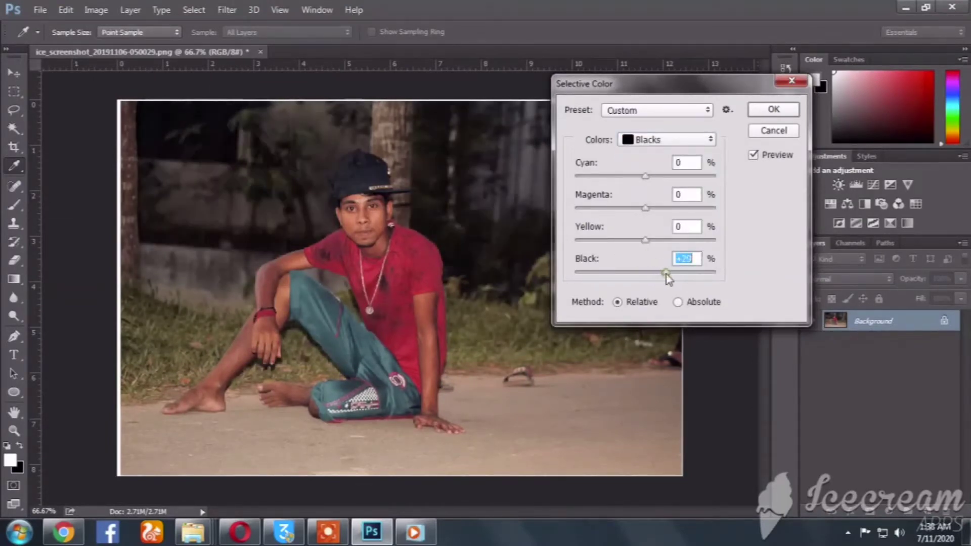
drag(692, 79, 802, 96)
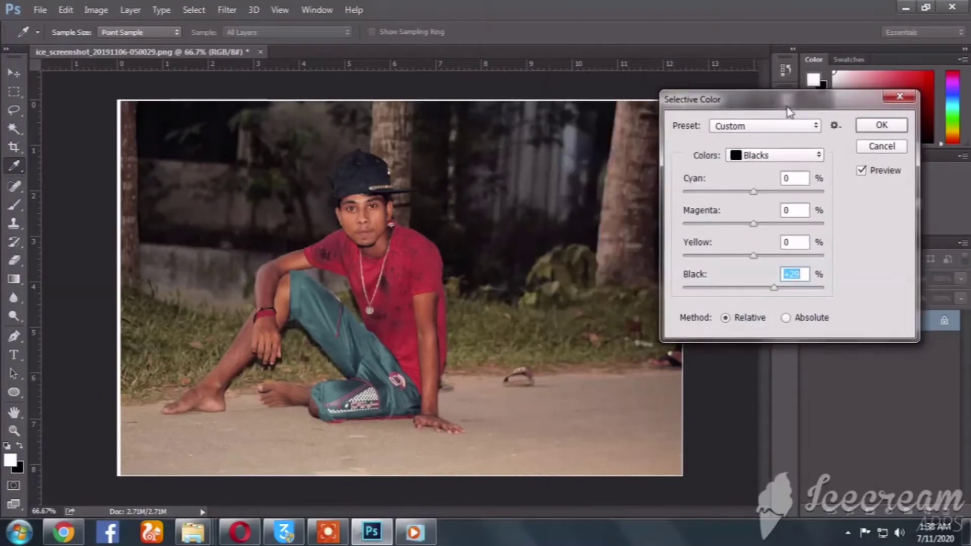
click(880, 126)
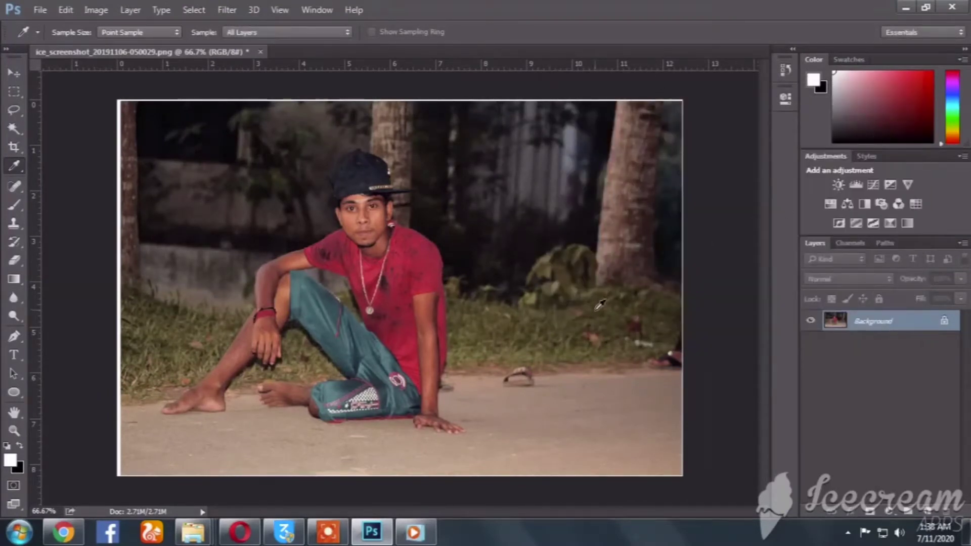
Step: Start a Pen tool shape outline at the tip of the forward foot and trace over its toes
click(15, 73)
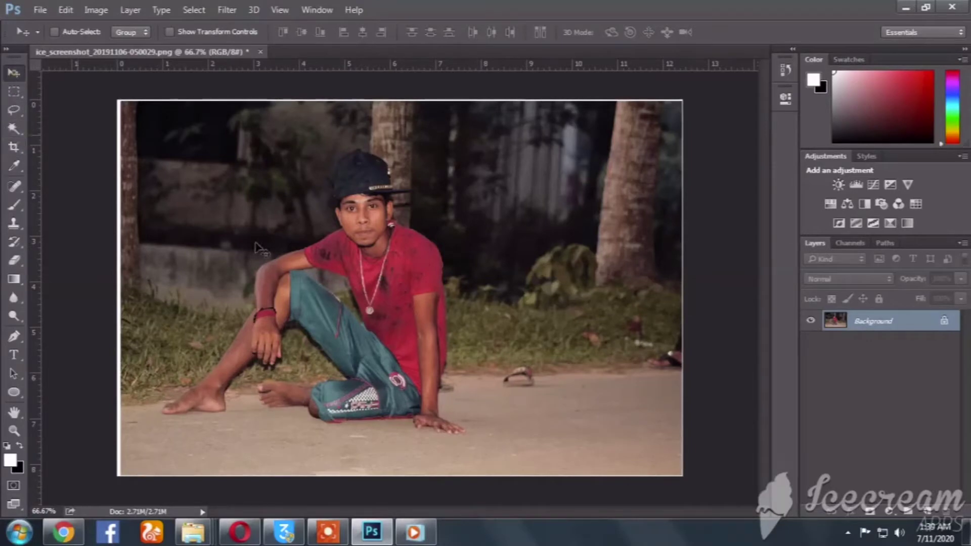
click(16, 335)
drag(165, 391, 292, 398)
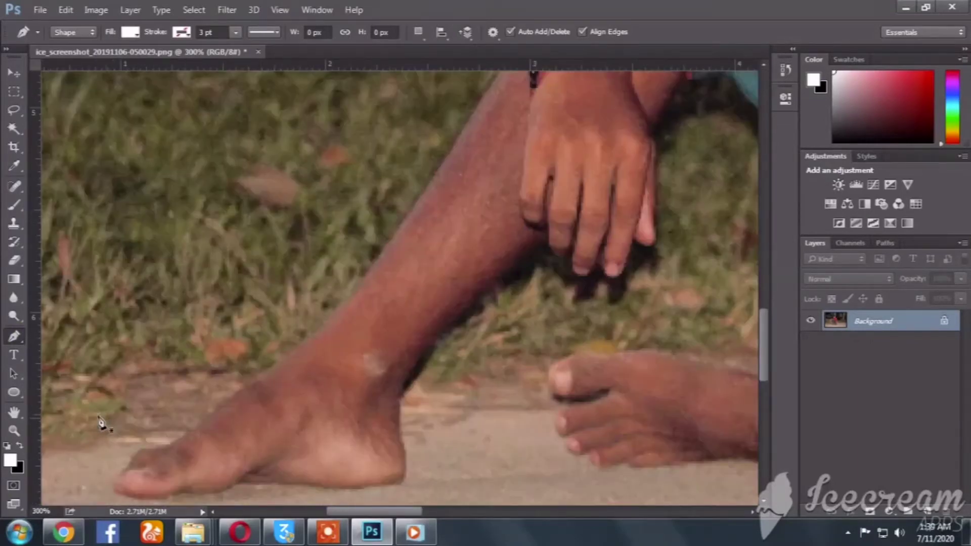
click(114, 476)
ctrl+click(132, 462)
ctrl+click(133, 463)
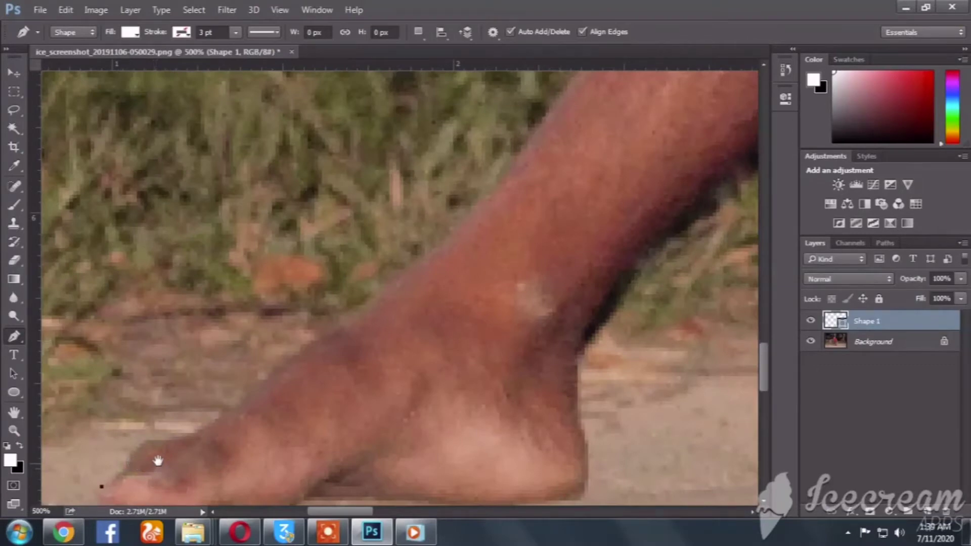
drag(158, 460, 192, 362)
click(153, 373)
click(164, 356)
click(197, 342)
click(225, 335)
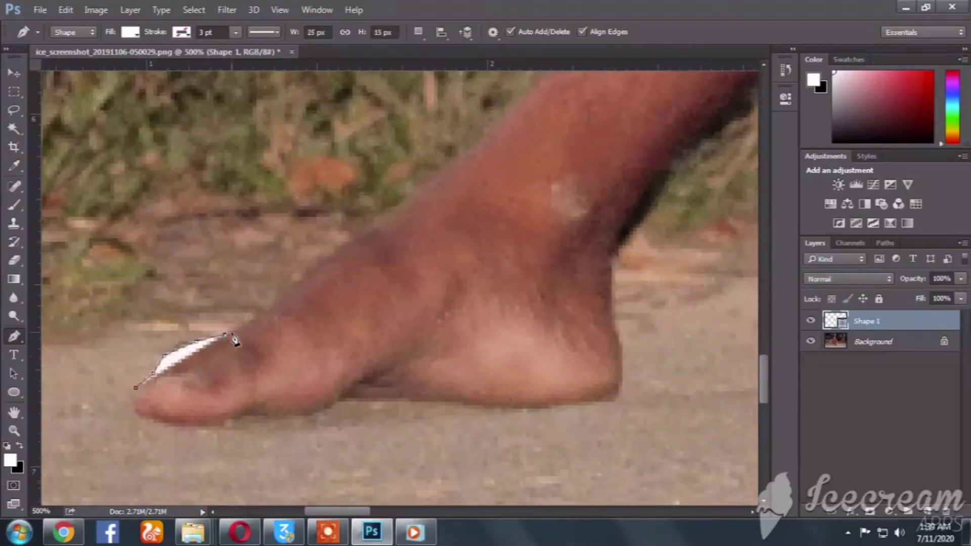
Step: Set the shape's fill to none and continue the outline over the top of the foot to the ankle
click(130, 32)
click(66, 59)
click(346, 247)
click(402, 207)
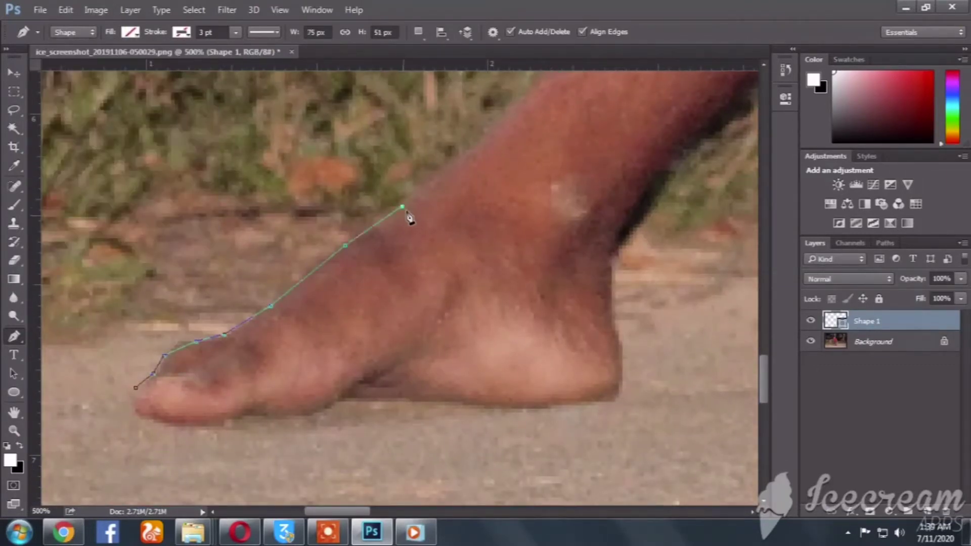
click(462, 153)
Step: Continue the outline up the front edge of the shin to where it meets the forearm above the wristband
drag(520, 157, 306, 337)
click(333, 242)
click(404, 142)
drag(480, 145, 384, 378)
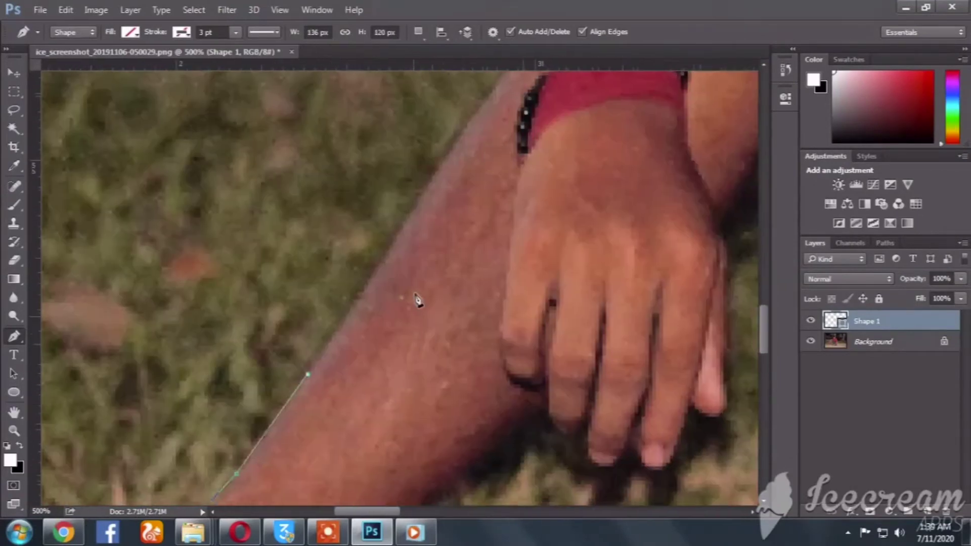
click(405, 223)
drag(478, 222, 399, 399)
click(398, 282)
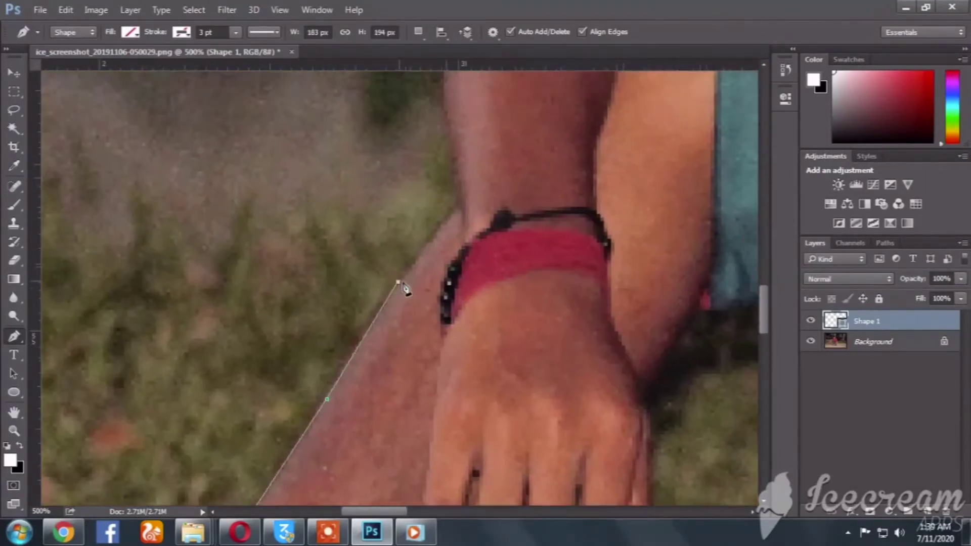
drag(475, 258, 407, 379)
click(385, 336)
click(392, 329)
Step: Trace the outer edge of the forearm from above the wristband up towards the elbow
key(ctrl+plus)
drag(433, 309, 450, 407)
click(396, 360)
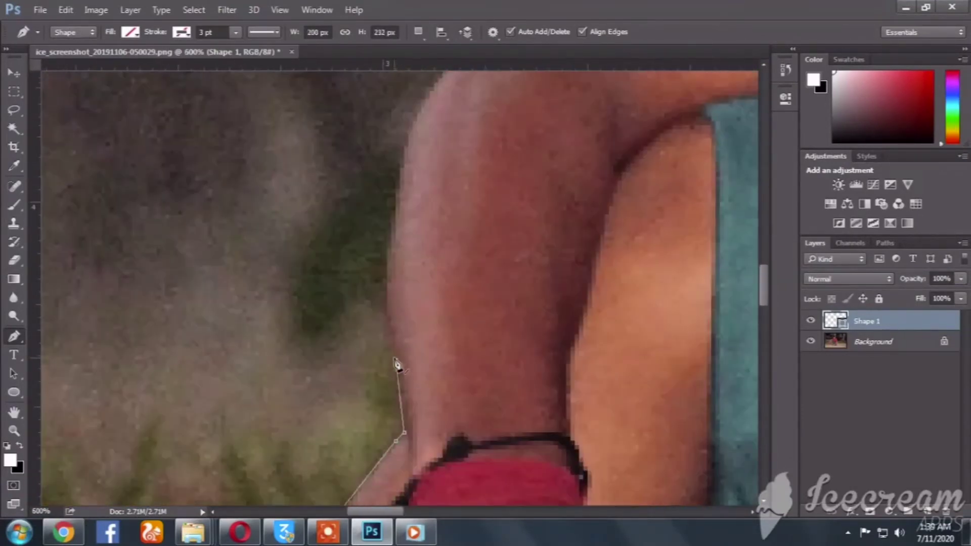
click(387, 284)
click(396, 220)
click(405, 155)
click(422, 103)
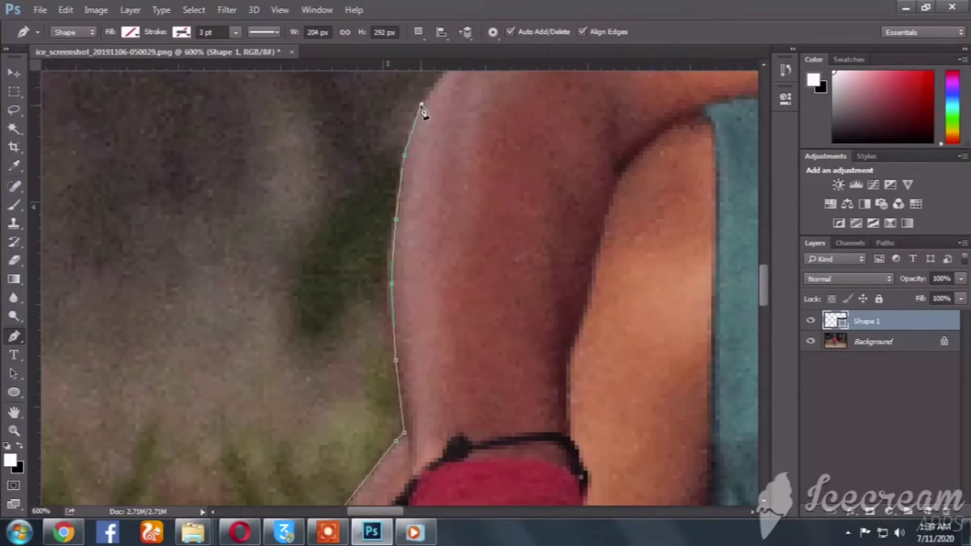
Step: Carry the outline around the elbow and along the upper arm to the edge of the red sleeve
drag(420, 108, 310, 325)
click(346, 273)
click(368, 261)
click(410, 244)
click(487, 205)
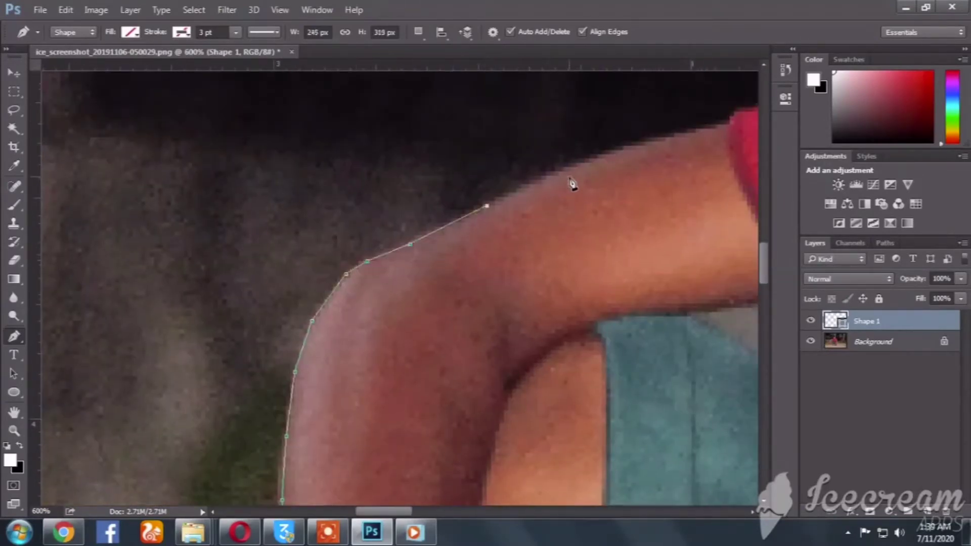
click(576, 167)
click(649, 142)
click(700, 128)
click(726, 125)
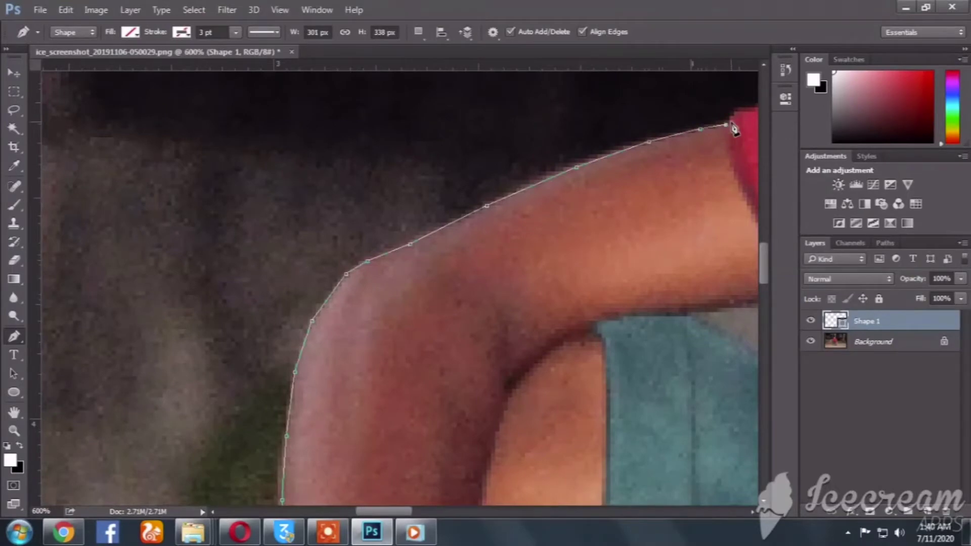
Step: Trace the outline from the sleeve's hem along the upper edge of the red sleeve
drag(728, 126, 469, 215)
click(486, 200)
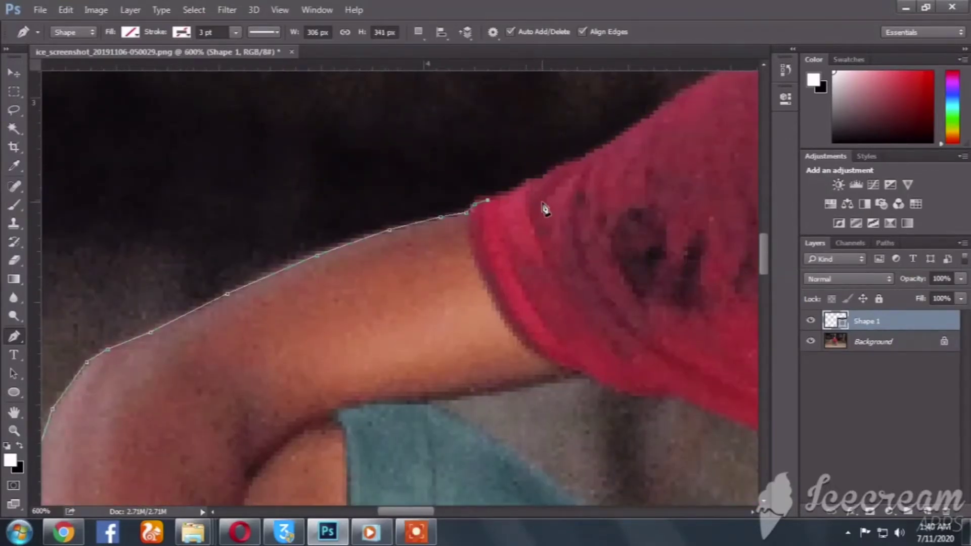
scroll(525, 202, up, 2)
click(504, 189)
click(537, 177)
click(572, 160)
click(605, 143)
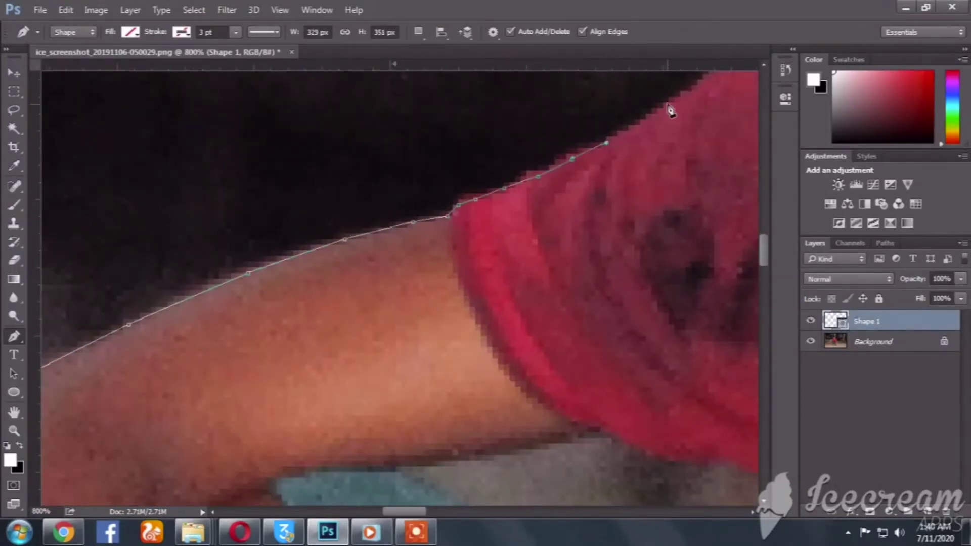
Step: Continue the outline along the shirt's shoulder up to where the collar meets the neck
drag(643, 159, 312, 321)
click(337, 266)
click(412, 215)
click(485, 170)
click(542, 142)
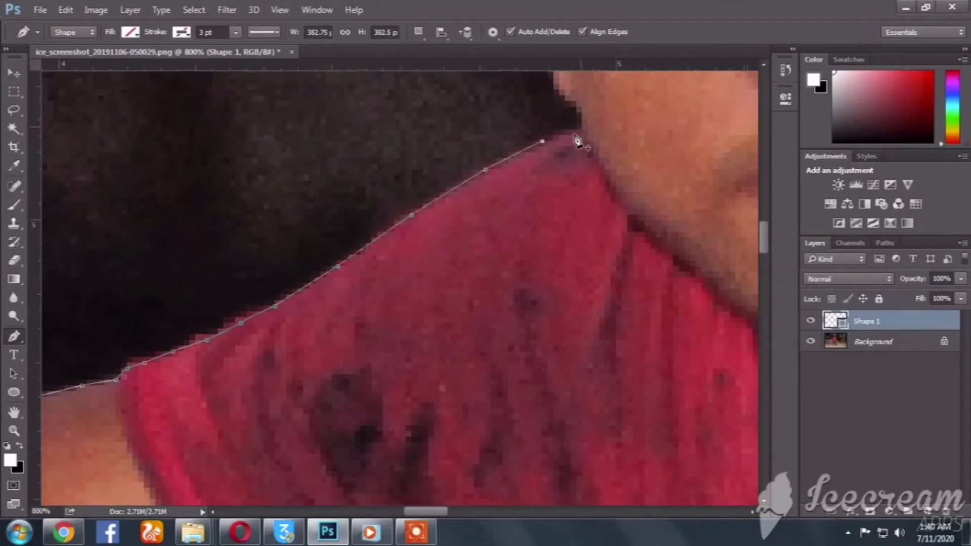
click(582, 130)
Step: Trace the outline from the collar up the jaw edge and along the outer edge of the ear
scroll(597, 131, up, 1)
drag(575, 114, 480, 400)
click(469, 379)
click(452, 370)
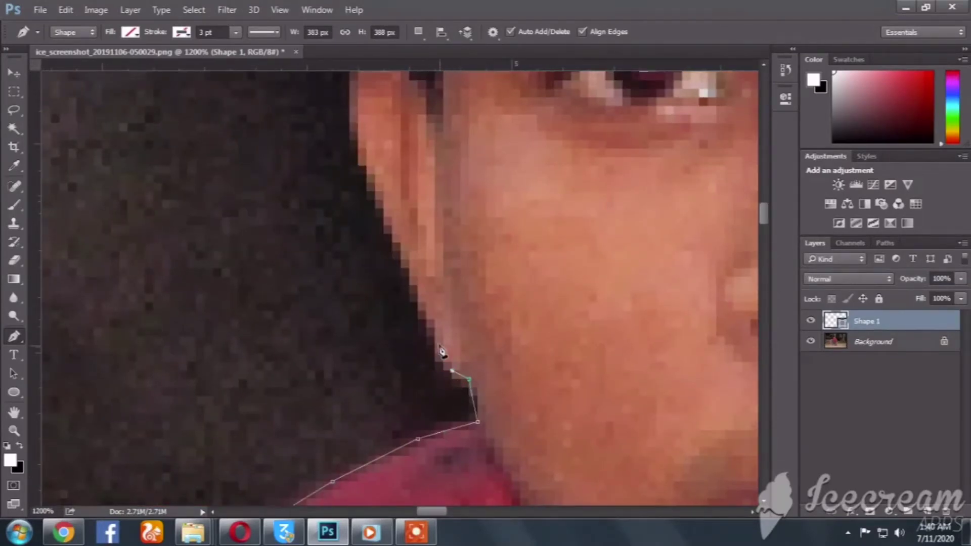
click(426, 327)
click(400, 258)
click(367, 172)
click(358, 121)
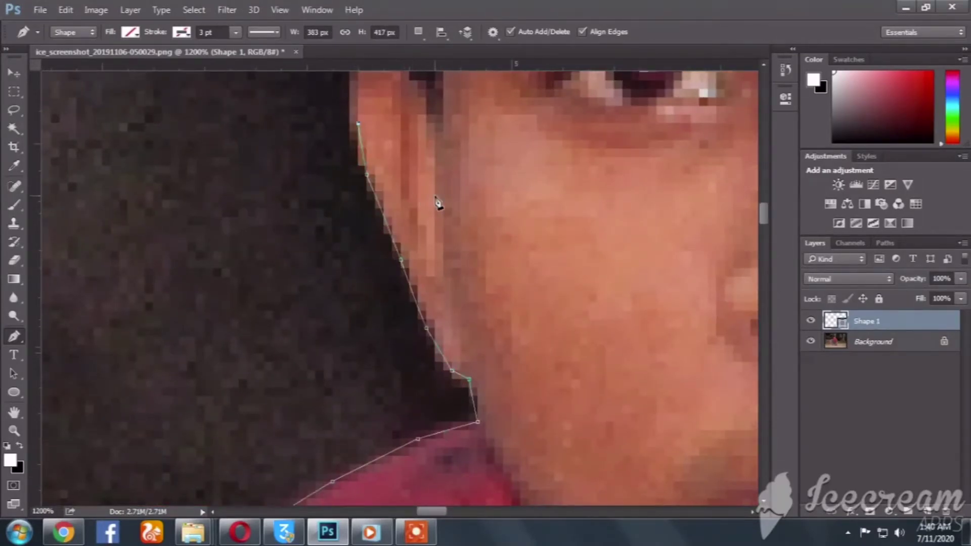
Step: Carry the outline over the top of the ear and up the hair towards the cap
drag(437, 201, 405, 401)
click(327, 270)
drag(327, 253, 363, 453)
click(360, 385)
click(352, 343)
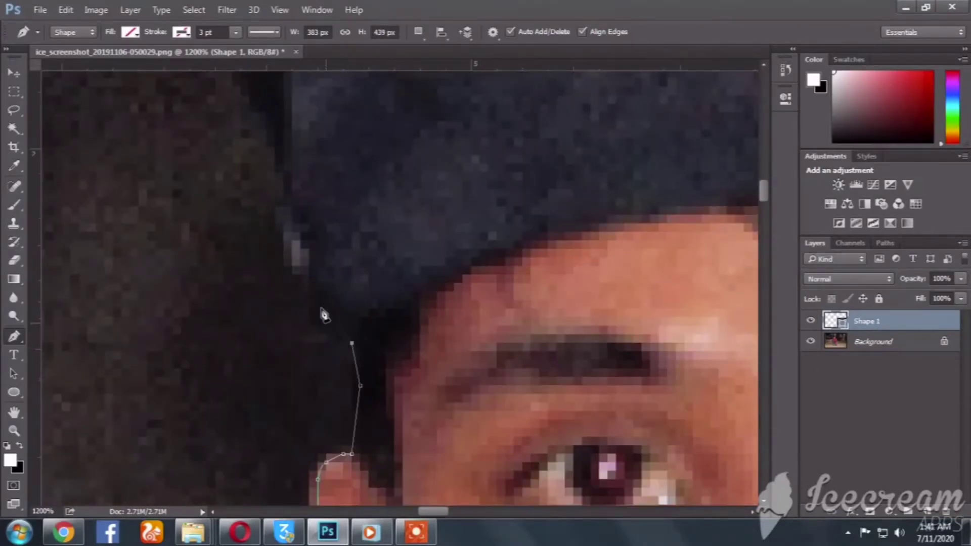
Step: Trace the outline from the hair onto the lower side edge of the dark cap
click(326, 327)
click(318, 266)
click(300, 216)
click(275, 138)
Step: Continue the outline up the cap's side to its protruding corner
drag(403, 221, 403, 386)
alt+click(432, 342)
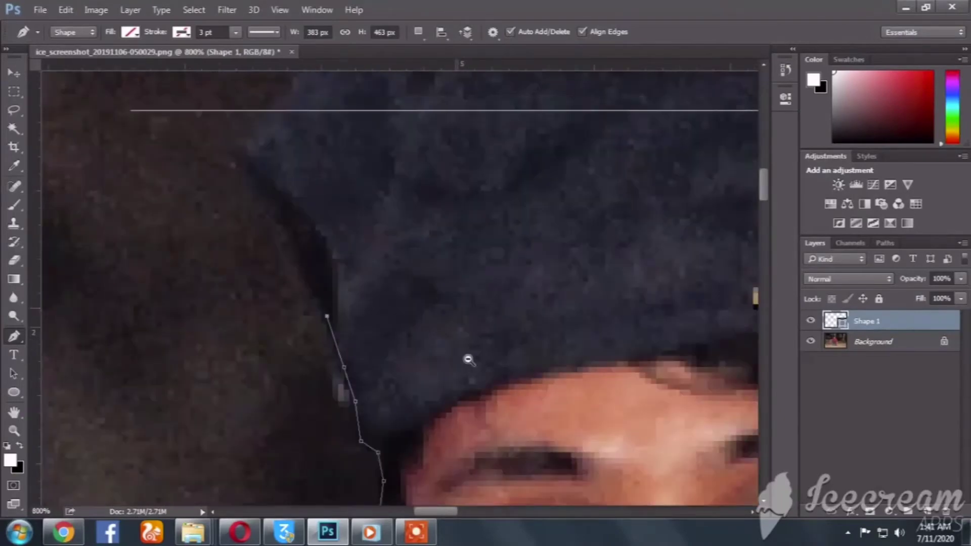
alt+click(475, 344)
alt+click(498, 306)
ctrl+click(390, 312)
ctrl+click(376, 308)
click(338, 263)
click(315, 212)
click(292, 167)
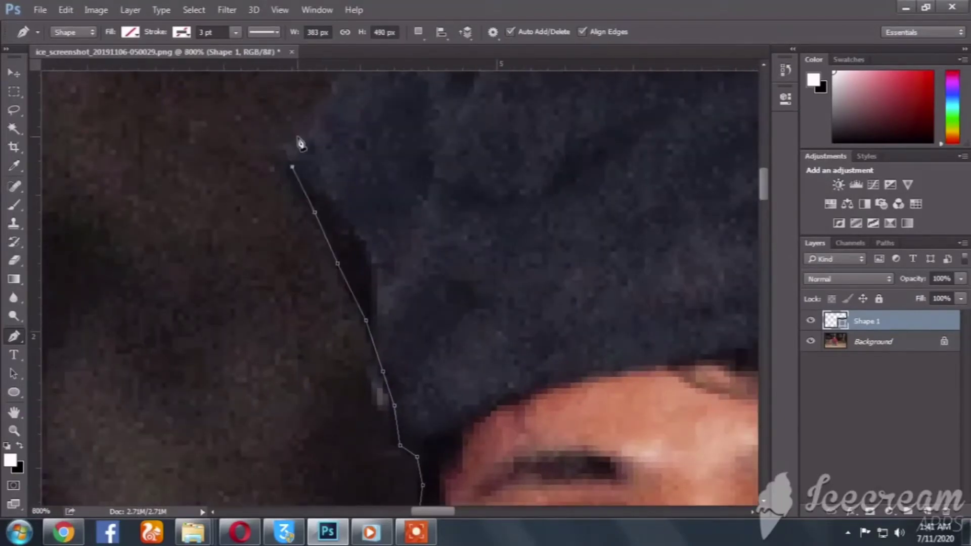
click(298, 134)
Step: Carry the outline from the cap's side corner up the curved edge towards the crown
drag(361, 136, 314, 314)
click(313, 222)
click(376, 153)
click(433, 113)
drag(461, 176, 305, 318)
click(368, 192)
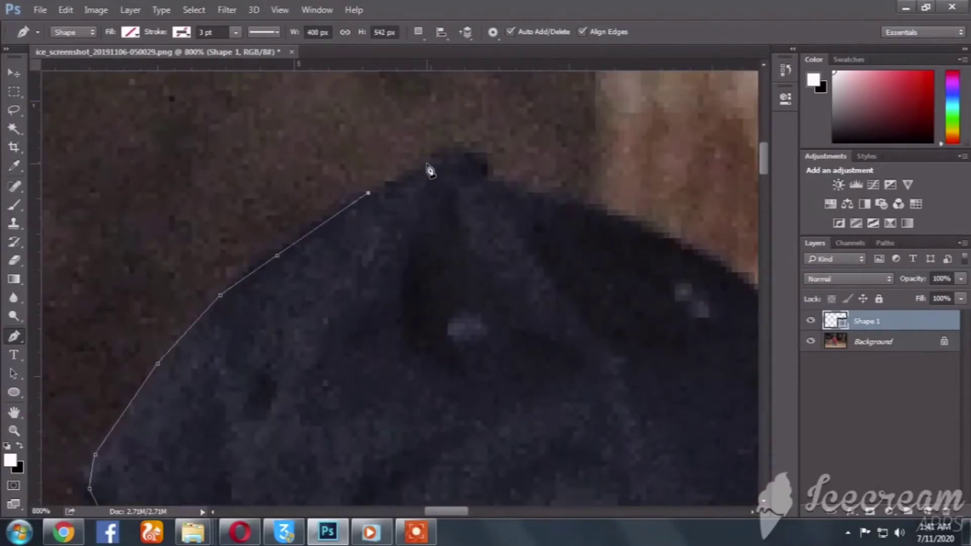
Step: Trace over the button on top of the cap and down the crown's far slope
click(425, 165)
click(459, 153)
click(481, 159)
click(487, 171)
click(629, 216)
click(737, 273)
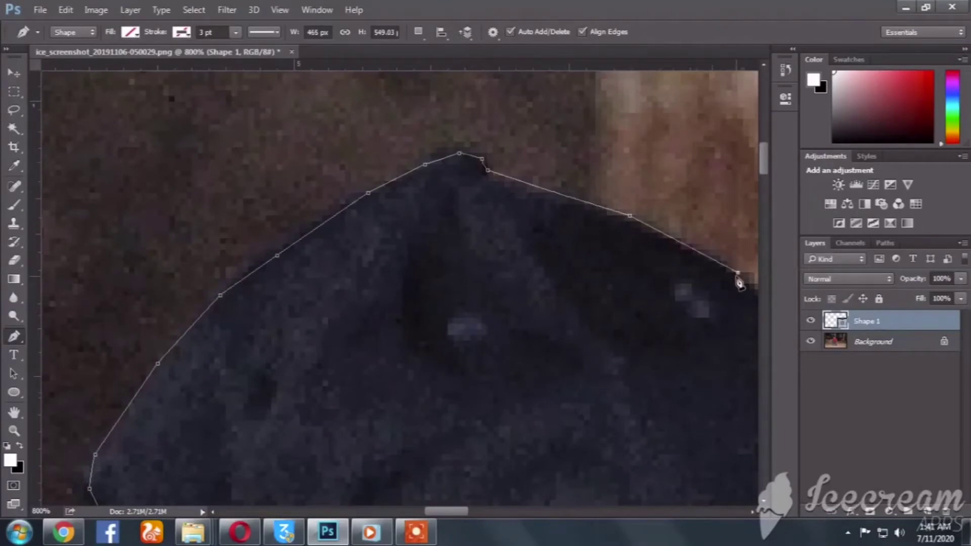
Step: Round the cap's front shoulder with the outline, down to the small bright ornament on its edge
drag(738, 274, 497, 181)
click(555, 227)
click(572, 255)
click(577, 290)
click(577, 330)
click(576, 352)
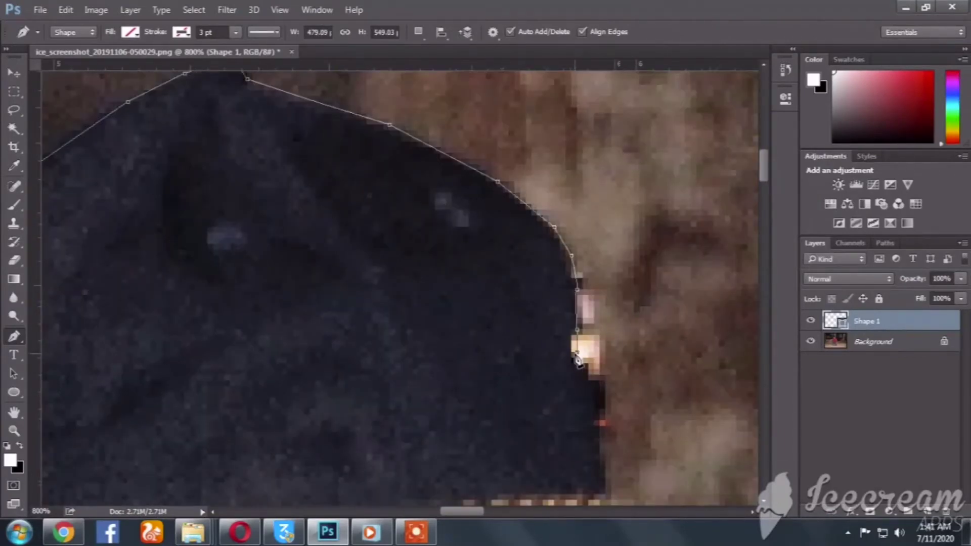
Step: Trace down the cap's front edge from the ornament to the end of the metallic band
click(595, 386)
click(600, 433)
click(605, 482)
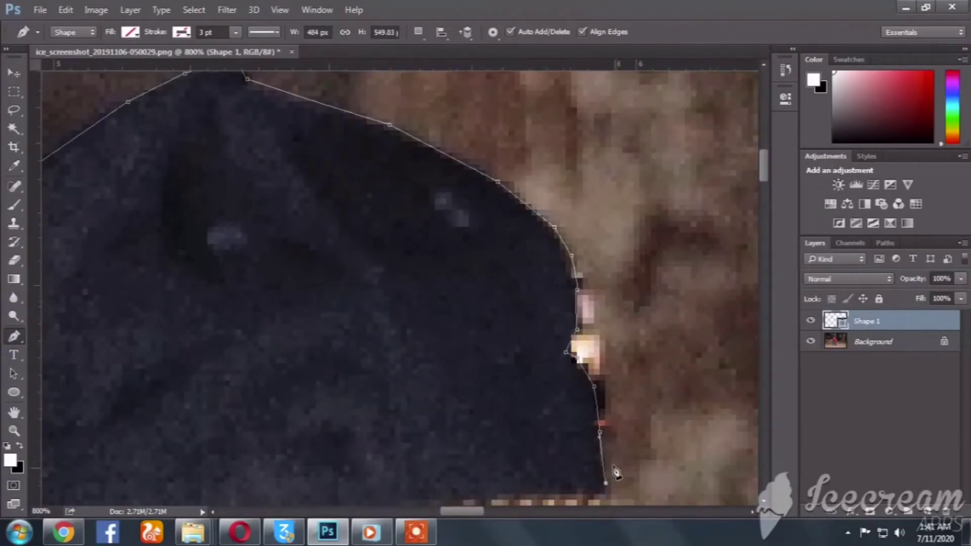
scroll(616, 473, down, 4)
click(623, 291)
click(633, 308)
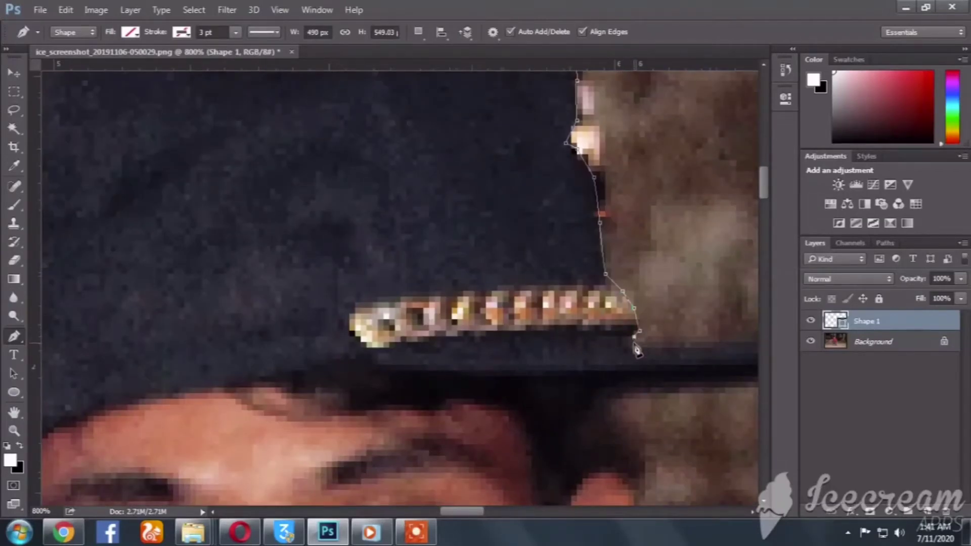
Step: Trace the outline along the upper edge of the cap's brim and around its tip
click(634, 347)
click(725, 347)
scroll(383, 354, right, 5)
click(555, 330)
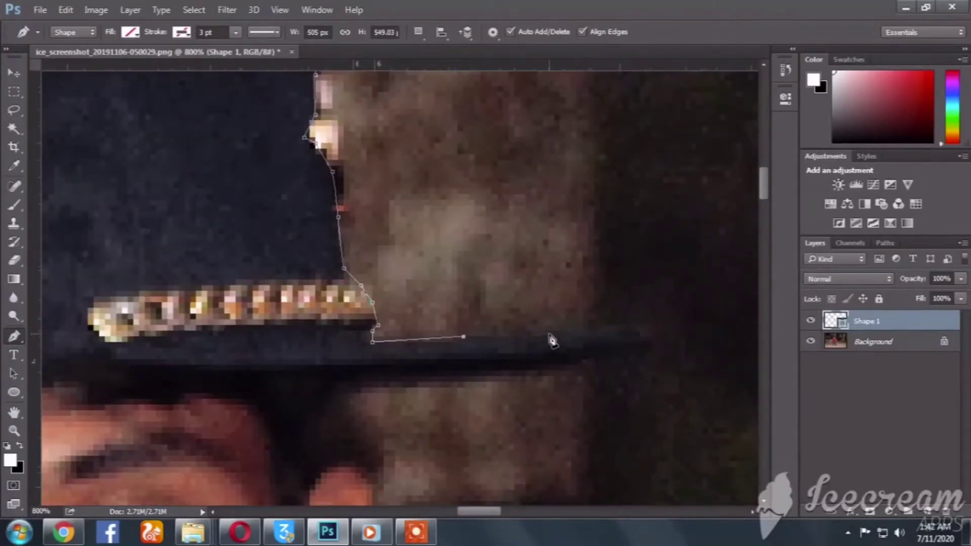
click(623, 325)
click(633, 327)
click(629, 342)
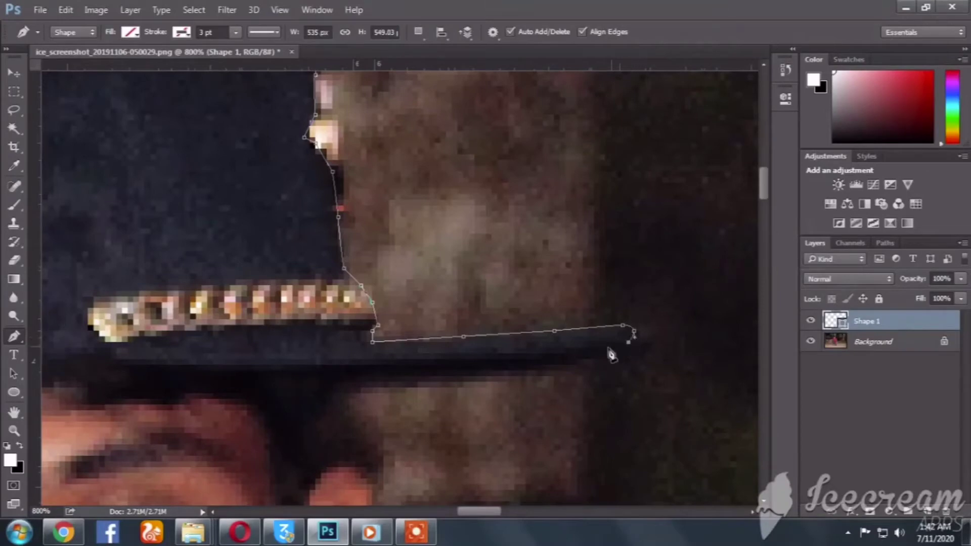
Step: Bring the outline back along the underside of the brim to the hair
click(600, 348)
click(486, 371)
click(423, 376)
click(388, 383)
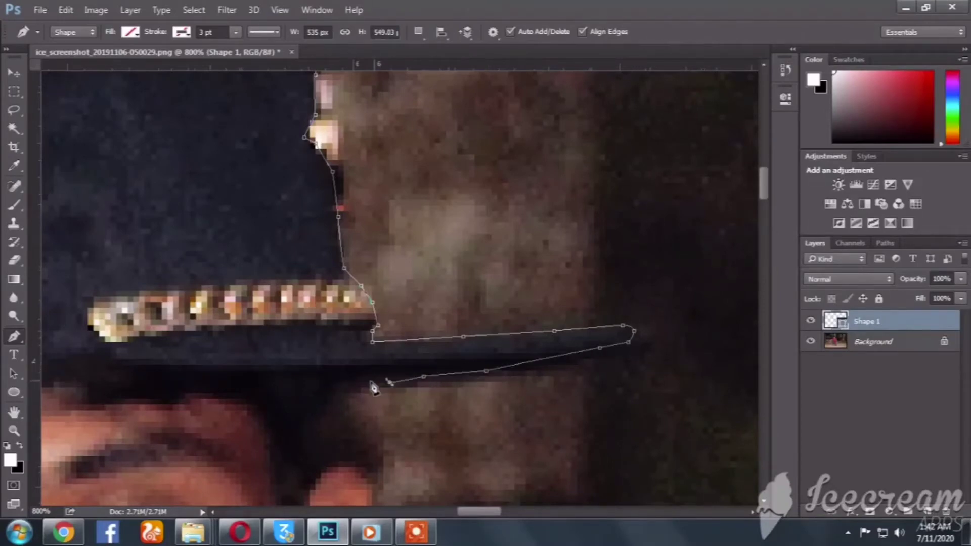
click(361, 382)
click(343, 388)
Step: Trace the hair edge below the brim down to the top of the ear
click(349, 410)
click(366, 433)
click(379, 457)
drag(381, 488, 430, 329)
click(416, 335)
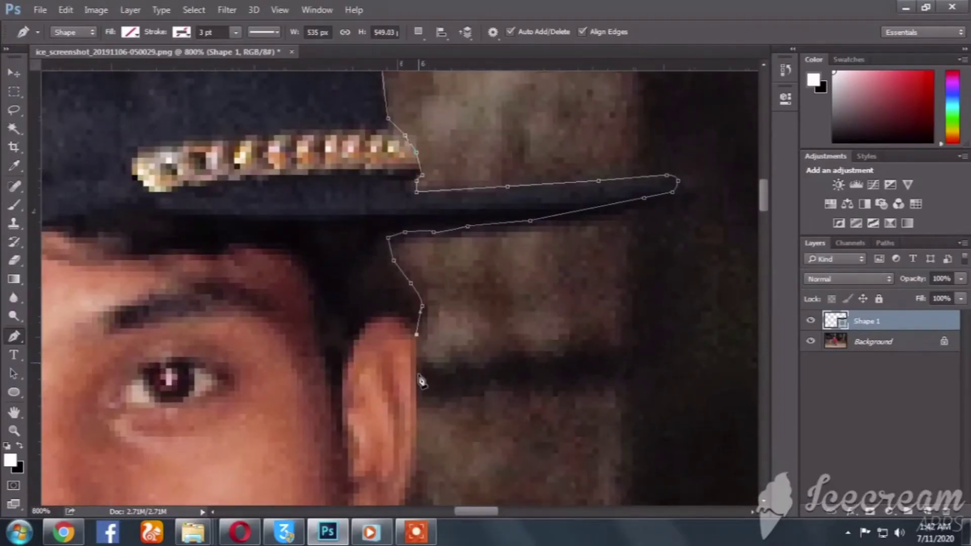
Step: Follow the outer edge of the ear down to where it meets the red collar
click(416, 379)
click(416, 425)
drag(418, 427, 438, 265)
click(436, 303)
click(431, 332)
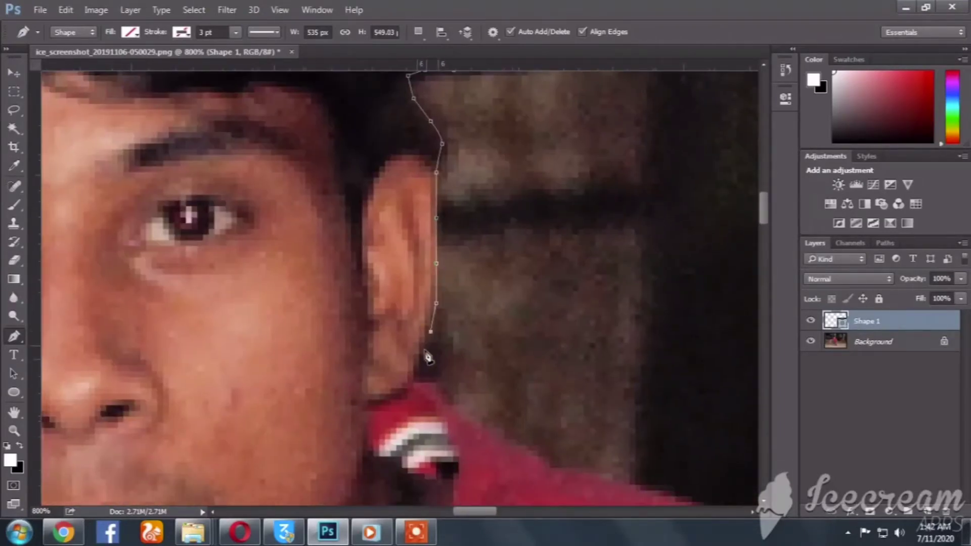
click(424, 355)
click(413, 378)
Step: Trace the outline from the collar along the sloping shoulder of the red shirt
click(430, 388)
click(471, 417)
click(539, 457)
click(573, 474)
click(640, 486)
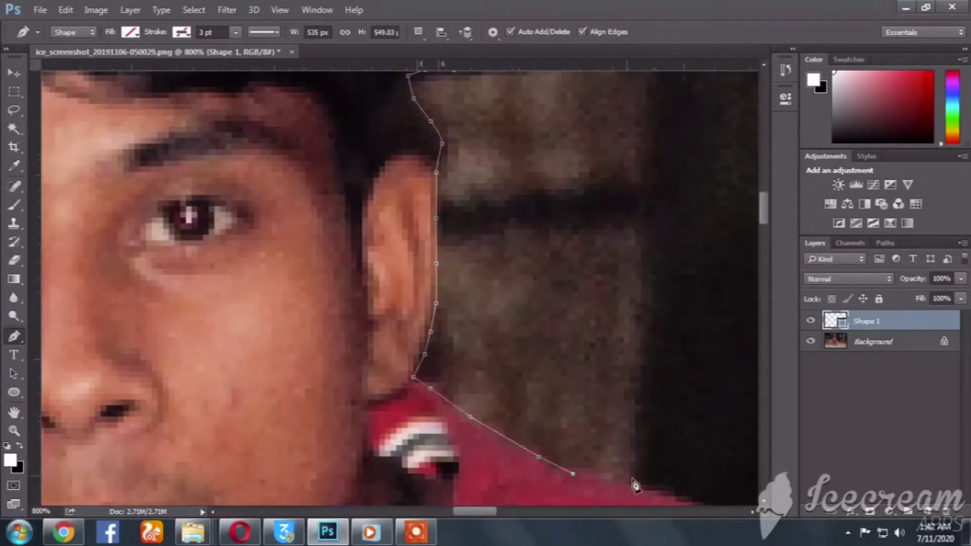
drag(557, 443, 374, 278)
click(560, 371)
click(607, 401)
click(696, 463)
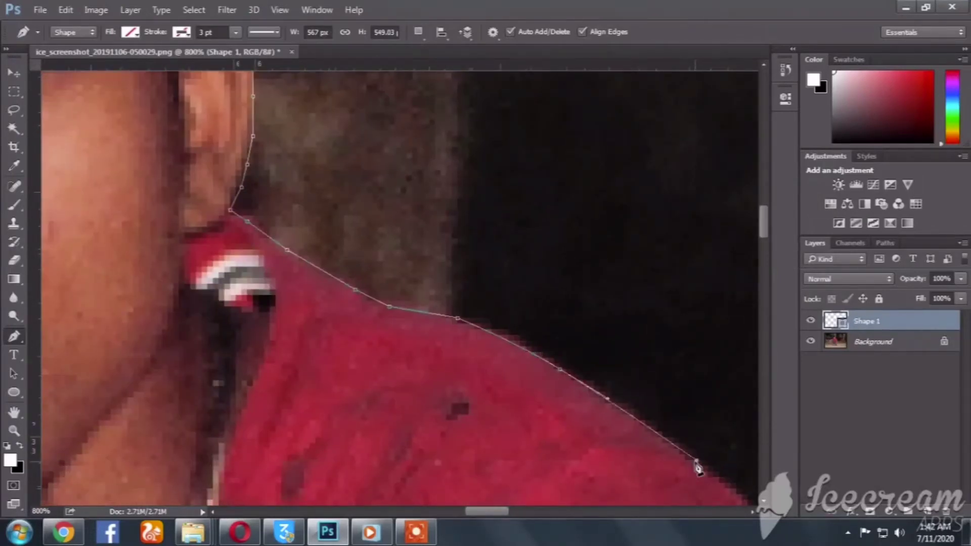
Step: Carry the outline around the rounded shoulder and onto the outer edge of the sleeve
drag(696, 463, 521, 326)
click(520, 323)
drag(525, 369, 525, 282)
click(525, 281)
click(547, 332)
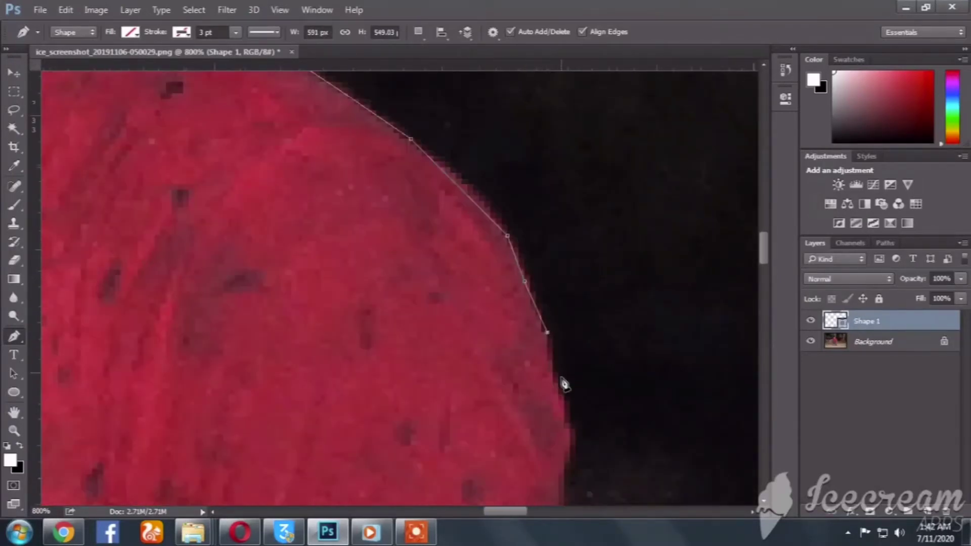
click(564, 395)
click(577, 441)
Step: Trace down the sleeve's outer edge and past its hem along the shirt's back edge
drag(553, 442, 564, 177)
click(582, 239)
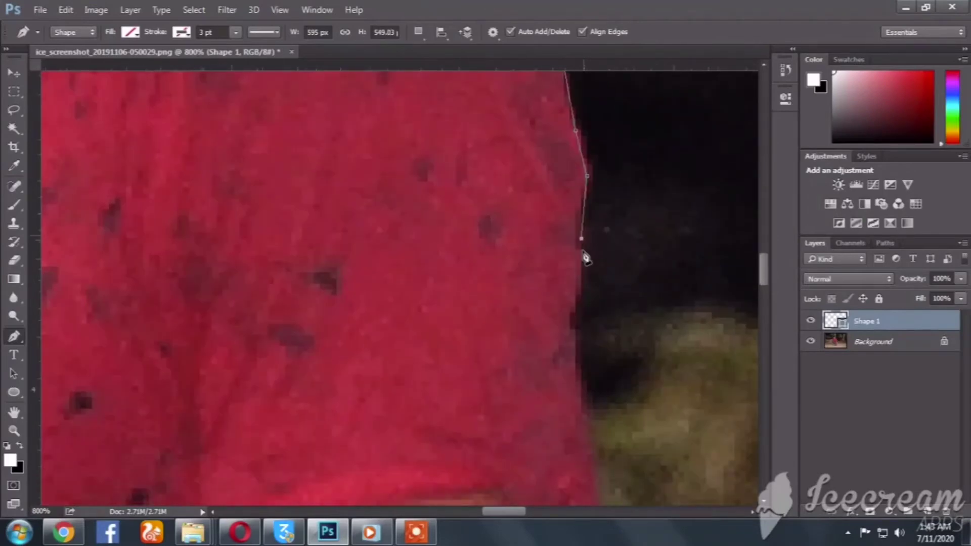
click(581, 296)
click(588, 438)
drag(572, 425, 521, 165)
click(554, 263)
drag(570, 422, 572, 445)
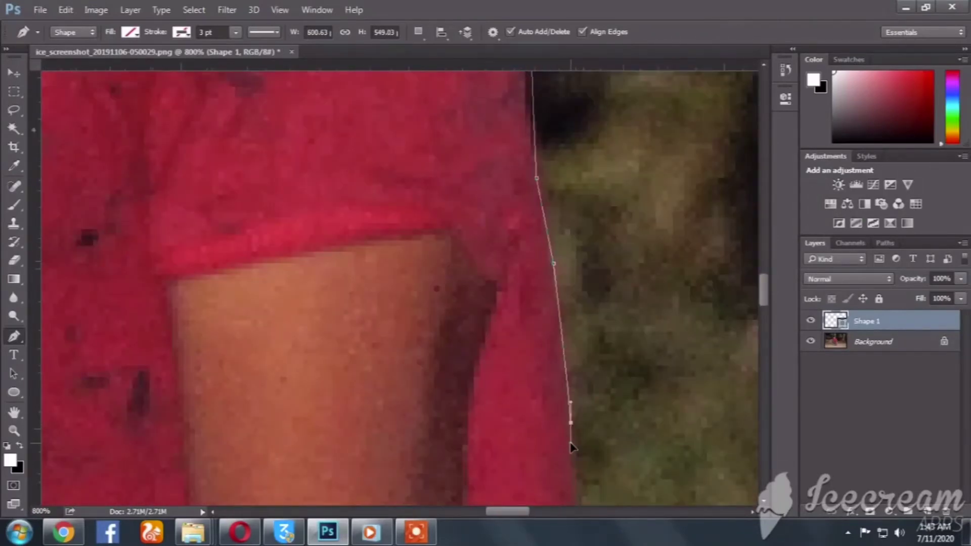
Step: Continue the outline down the strip of red shirt behind the supporting arm
drag(583, 341, 589, 62)
click(583, 368)
drag(588, 416, 585, 178)
drag(588, 333, 590, 346)
click(588, 396)
drag(588, 396, 582, 288)
click(579, 301)
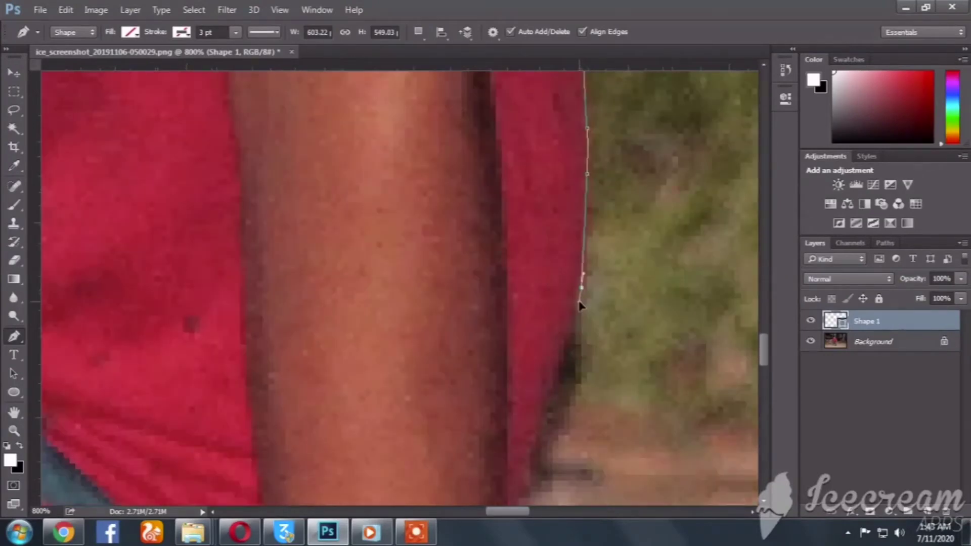
Step: Trace the shirt's tapering lower edge to where it meets the supporting forearm
click(559, 362)
drag(561, 367, 578, 157)
click(552, 250)
click(535, 295)
click(518, 335)
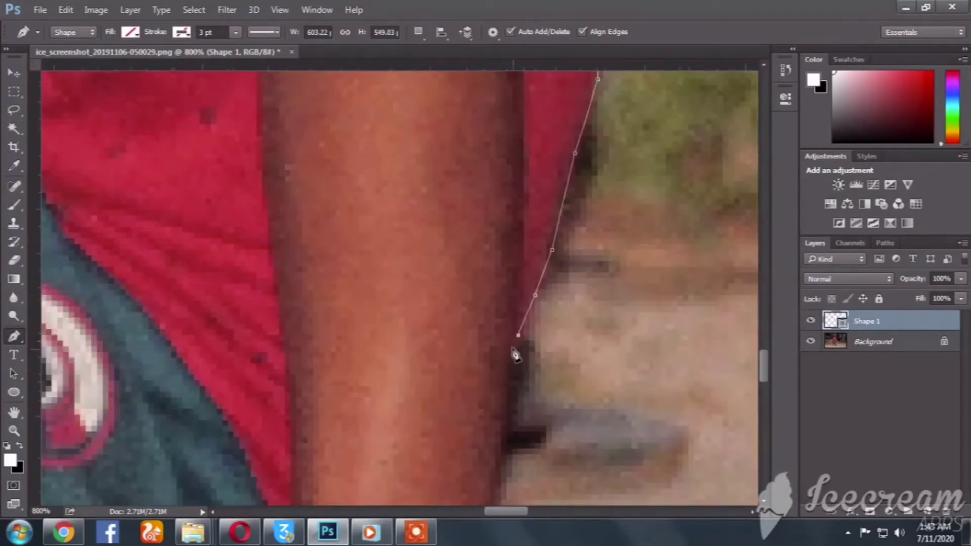
click(513, 357)
Step: Follow the outer edge of the forearm down to the wrist
click(509, 422)
drag(507, 444, 525, 196)
click(517, 332)
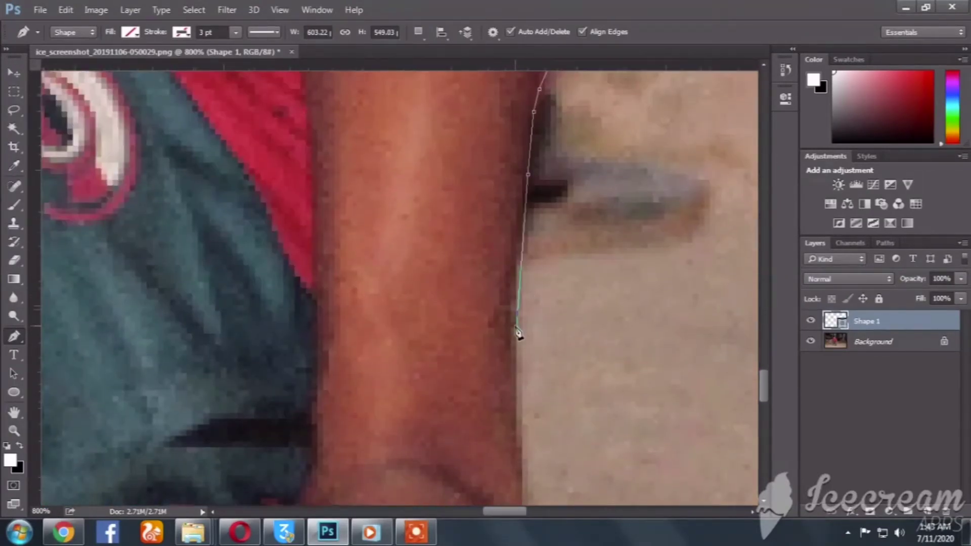
drag(520, 335, 476, 119)
click(518, 260)
click(519, 306)
click(519, 340)
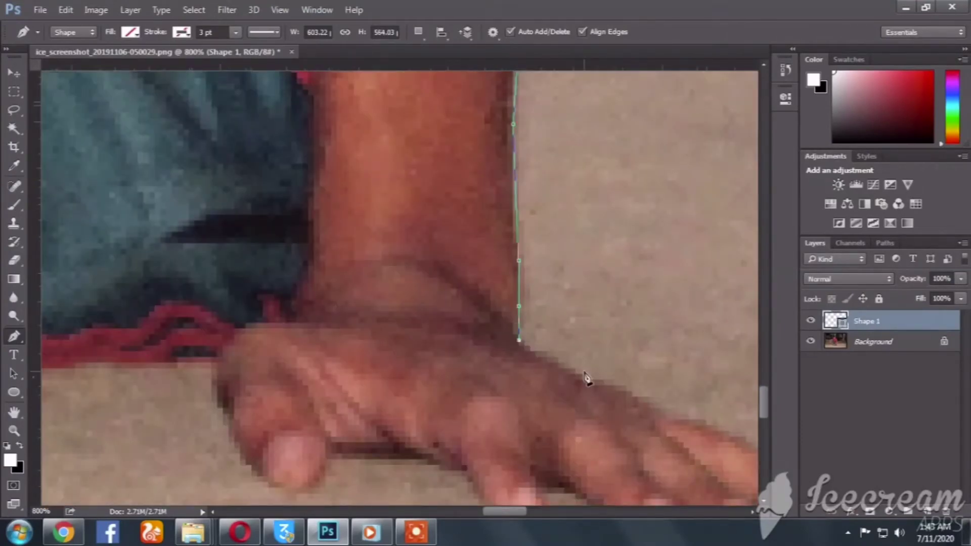
Step: Trace from the wrist across the back of the hand and along the outermost finger
click(587, 379)
click(626, 396)
click(661, 414)
click(713, 425)
drag(715, 441, 561, 283)
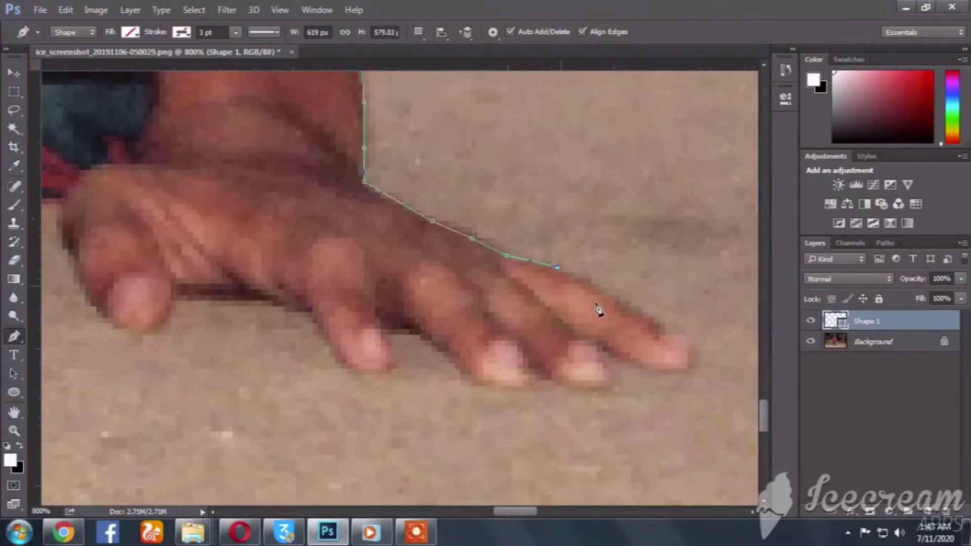
click(620, 300)
Step: Trace curved segments around the fingertips and into the gaps between the fingers
drag(688, 364, 674, 377)
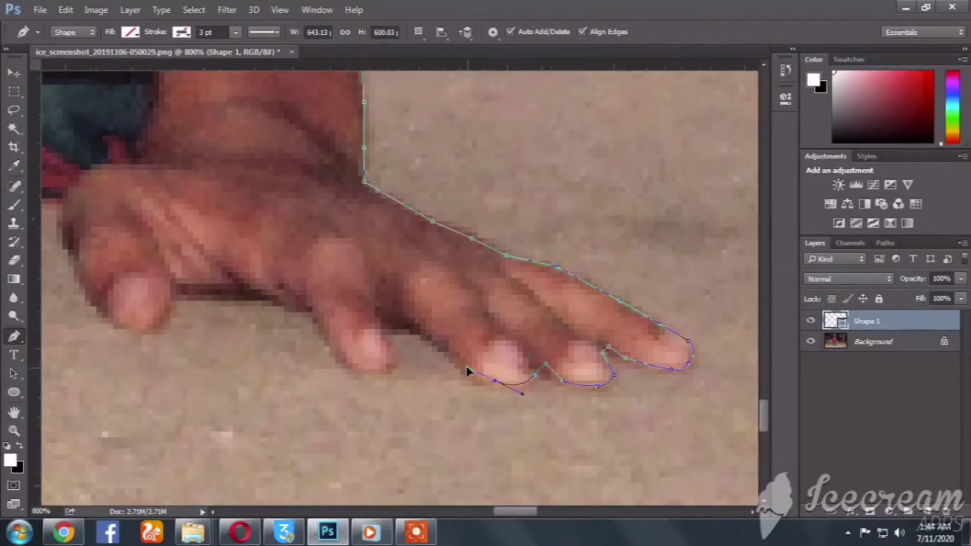
click(443, 347)
click(415, 324)
drag(381, 370, 349, 360)
click(301, 307)
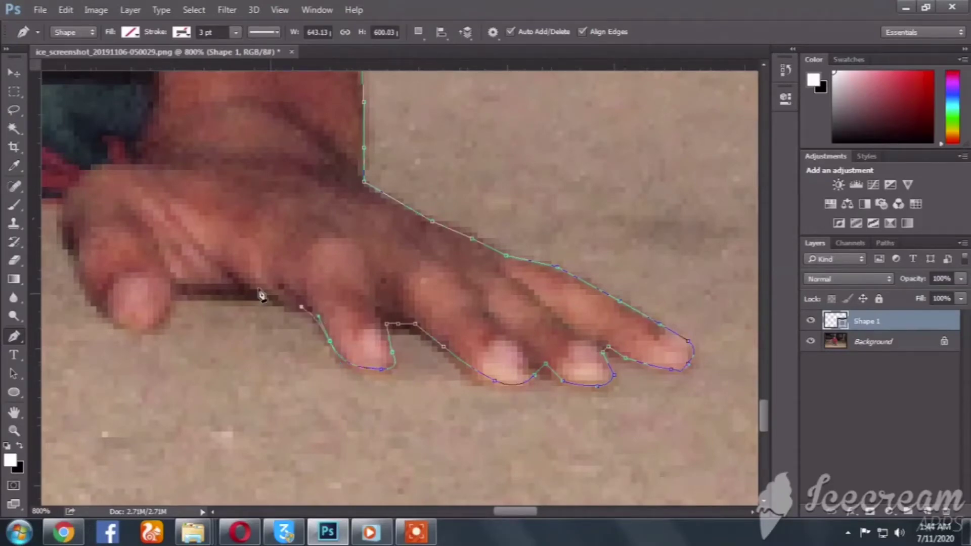
Step: Trace the underside of the palm and around the thumb up to the trouser hem
click(256, 290)
click(204, 290)
click(176, 290)
drag(103, 313, 81, 280)
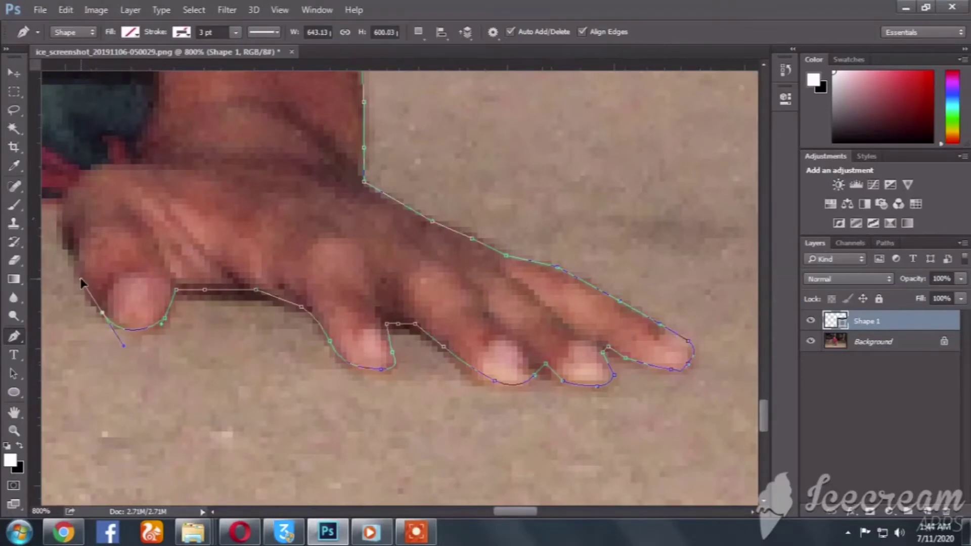
drag(147, 282, 374, 416)
click(295, 373)
click(290, 338)
Step: Trace the outline along the red-trimmed lower edge of the trousers on the ground
click(233, 339)
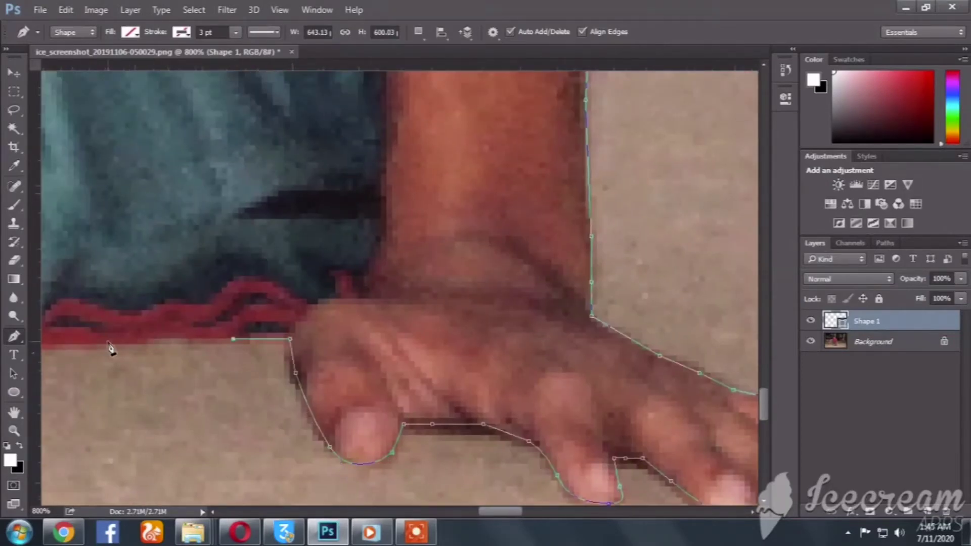
click(108, 345)
drag(201, 350, 494, 346)
click(305, 341)
click(281, 342)
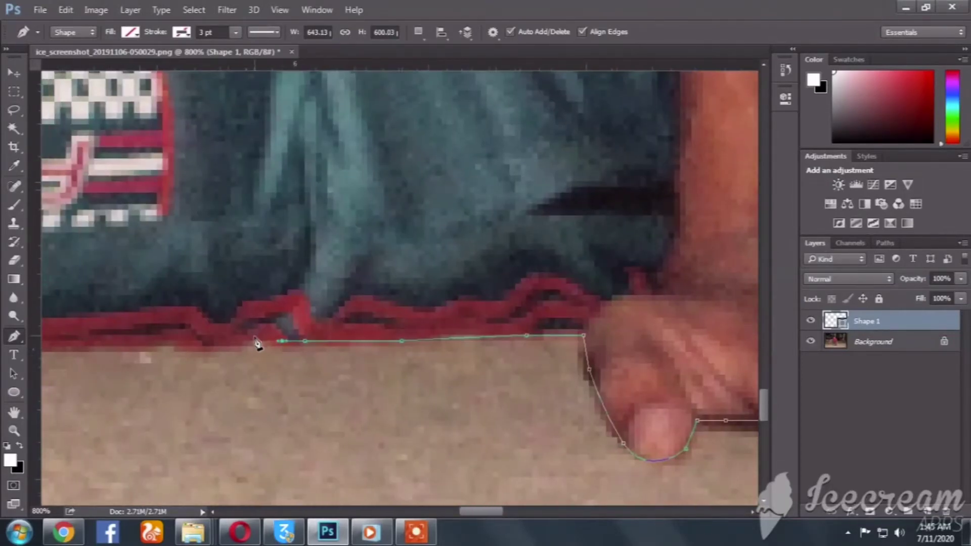
click(225, 347)
click(191, 341)
click(168, 340)
click(94, 346)
drag(144, 325, 486, 299)
click(305, 321)
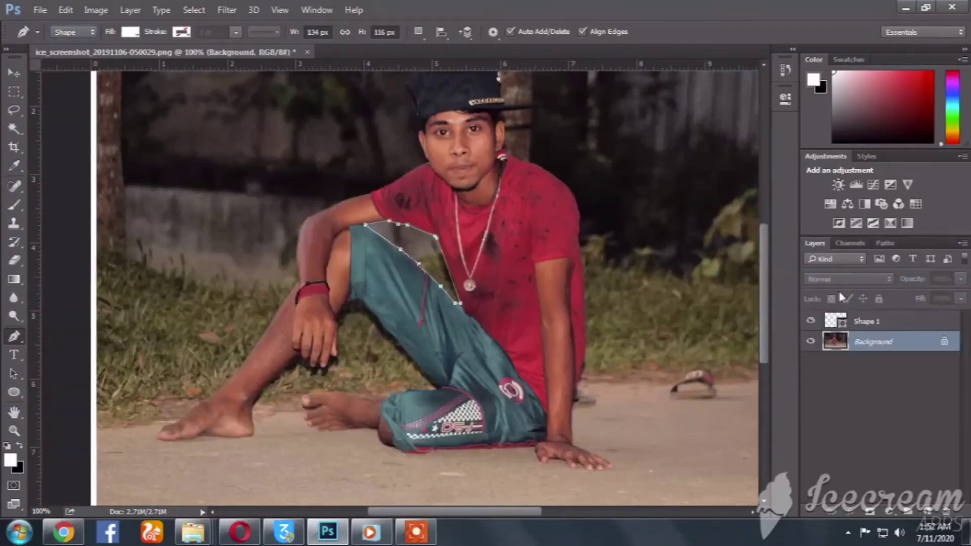
Step: Make selections from the man's traced outline and the shape path of the gap between his arm and knee
click(835, 321)
click(564, 151)
click(885, 242)
right_click(875, 263)
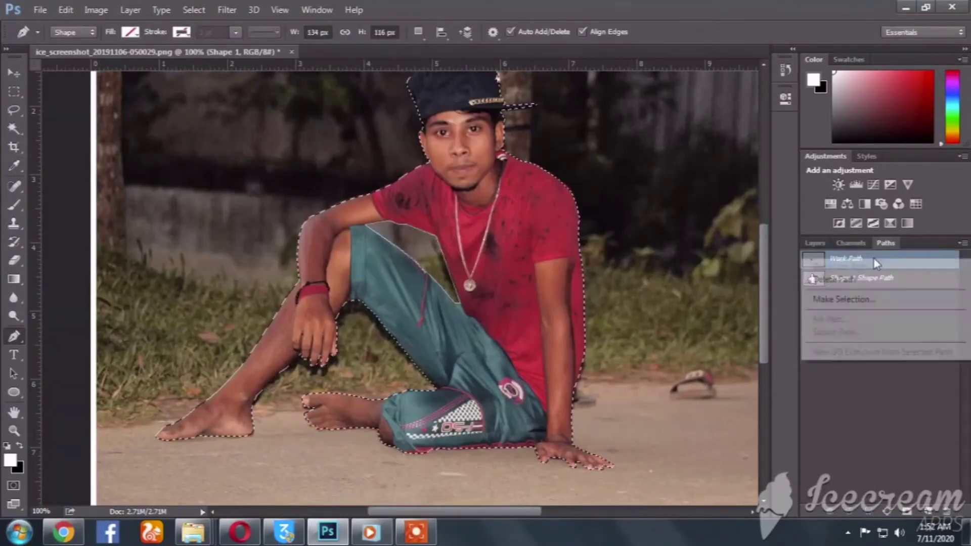
click(867, 298)
click(563, 151)
Step: Convert the Background into the editable Layer 0 and delete the gap between the arm, knee and shirt
click(814, 243)
double_click(873, 342)
key(Delete)
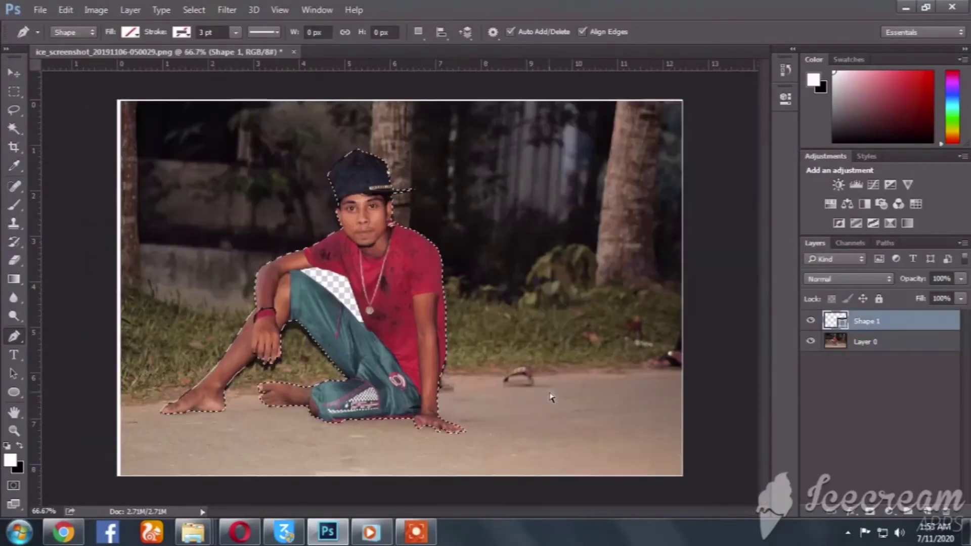
Step: Delete the scenery around the man on Layer 0 and clear the selection
key(v)
key(Delete)
key(ctrl+d)
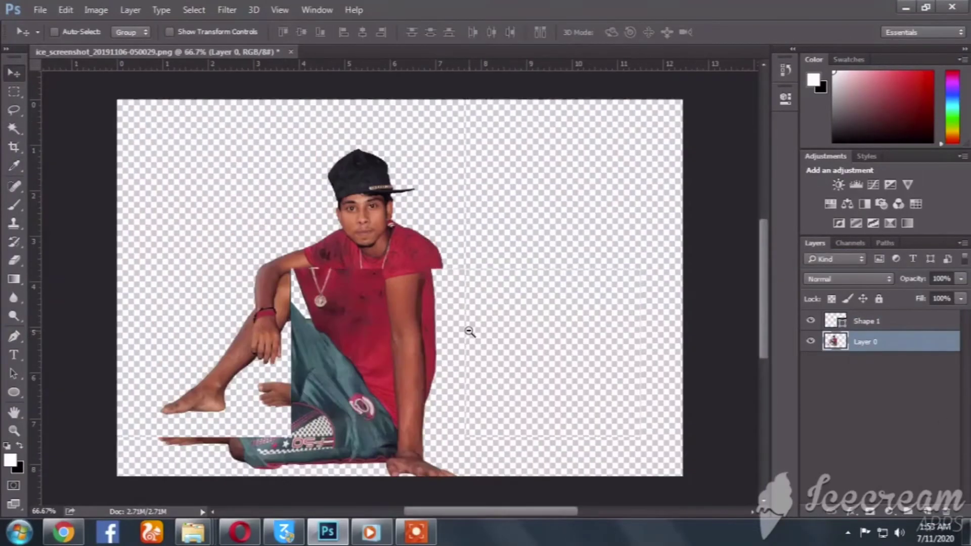
Step: Add a black-filled layer beneath the cut-out man, undoing a trial move of that layer
click(865, 324)
right_click(866, 341)
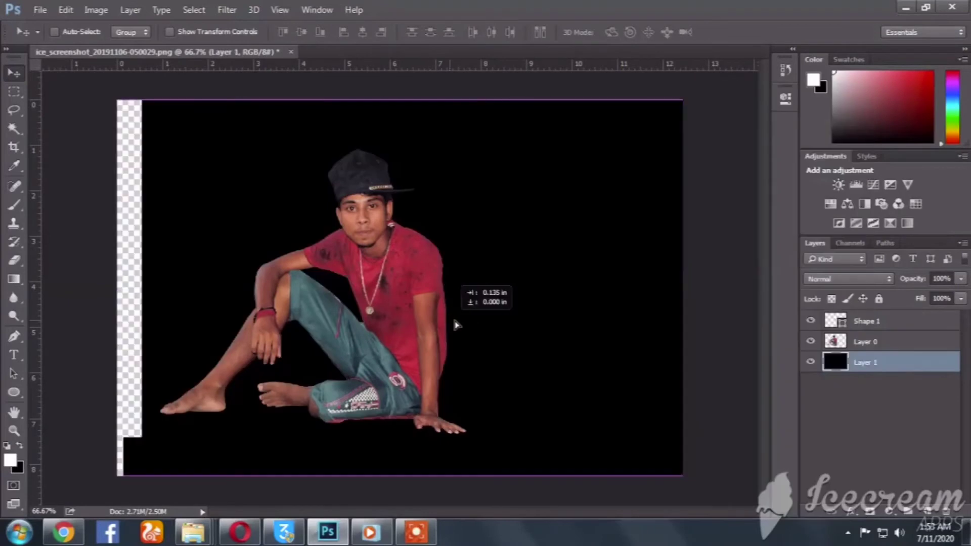
drag(450, 317, 455, 325)
key(ctrl+z)
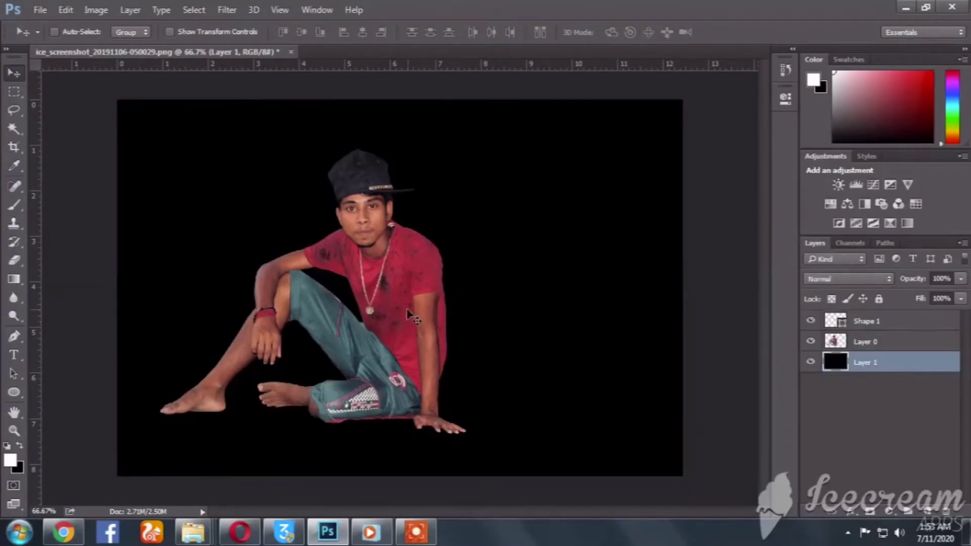
Step: Select Layer 0 and move the cut-out man up and across to the middle of the black background
right_click(409, 319)
click(414, 319)
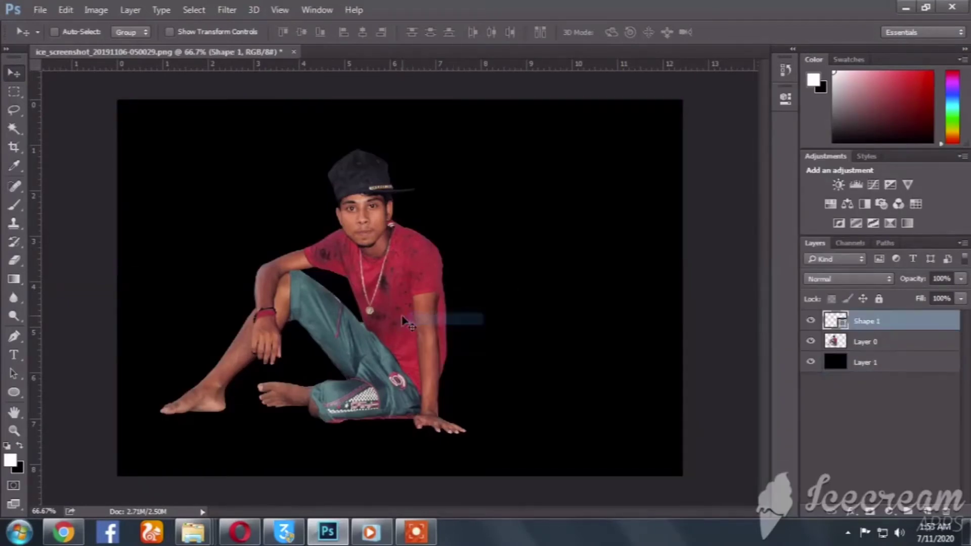
click(868, 342)
drag(397, 330, 496, 290)
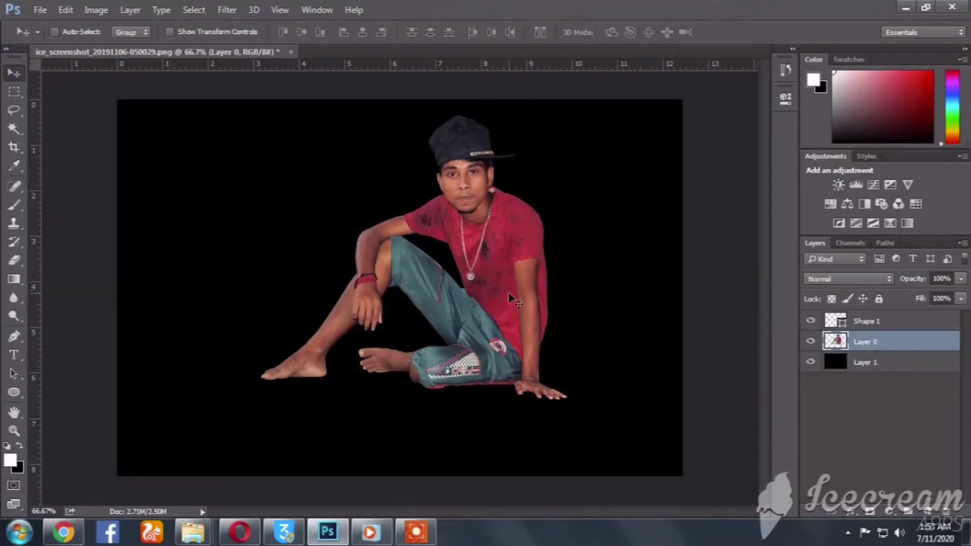
click(416, 531)
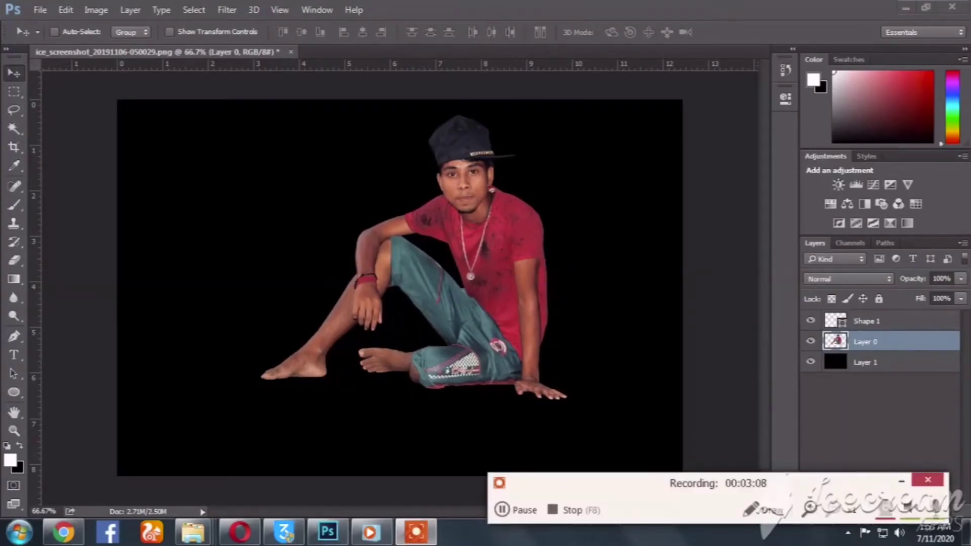
click(901, 481)
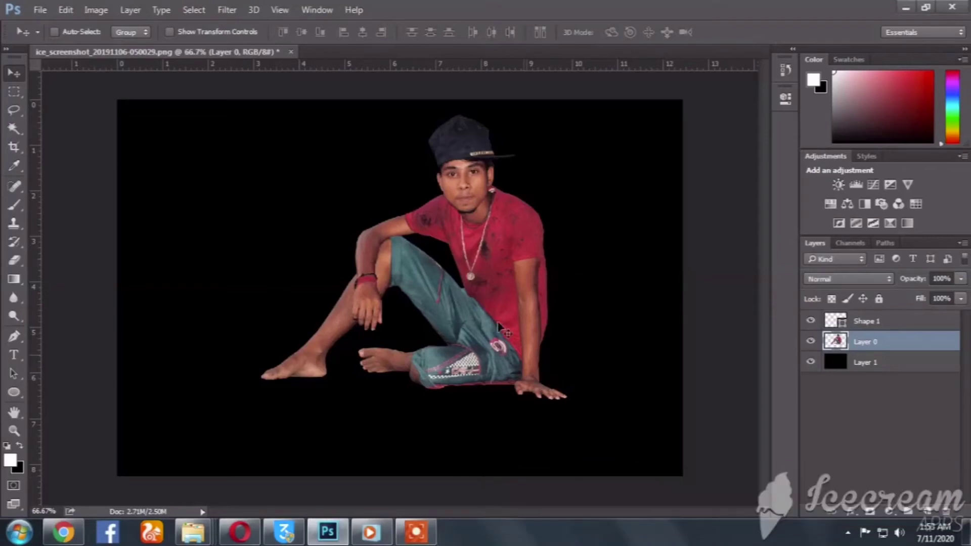
Step: Duplicate the cut-out man on Layer 0 slightly below the original and rotate the copy 180° with Free Transform
drag(484, 271, 495, 333)
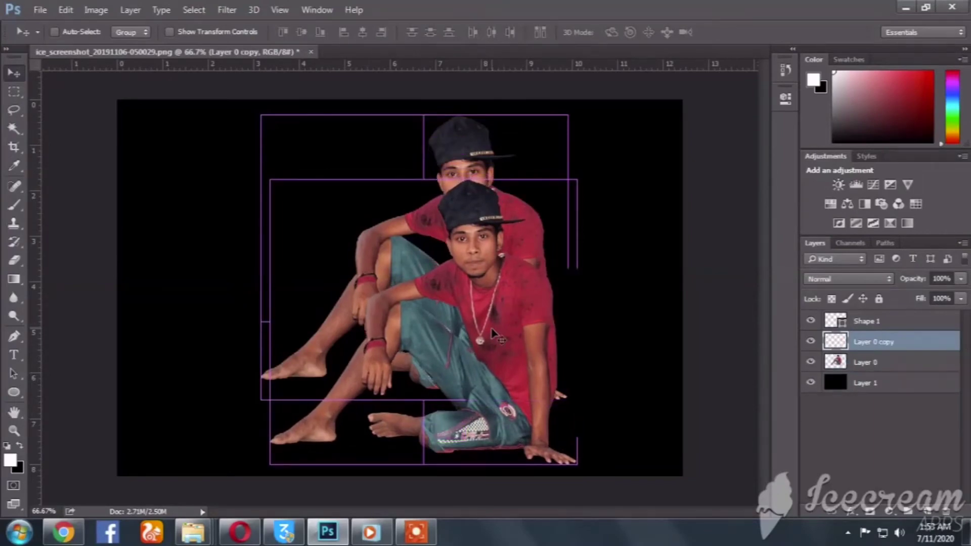
right_click(460, 326)
key(Escape)
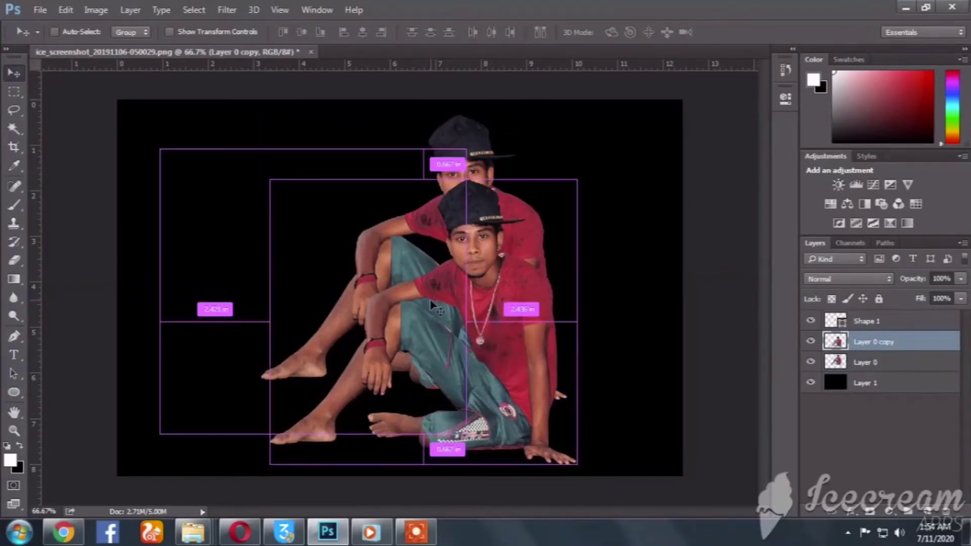
key(ctrl+t)
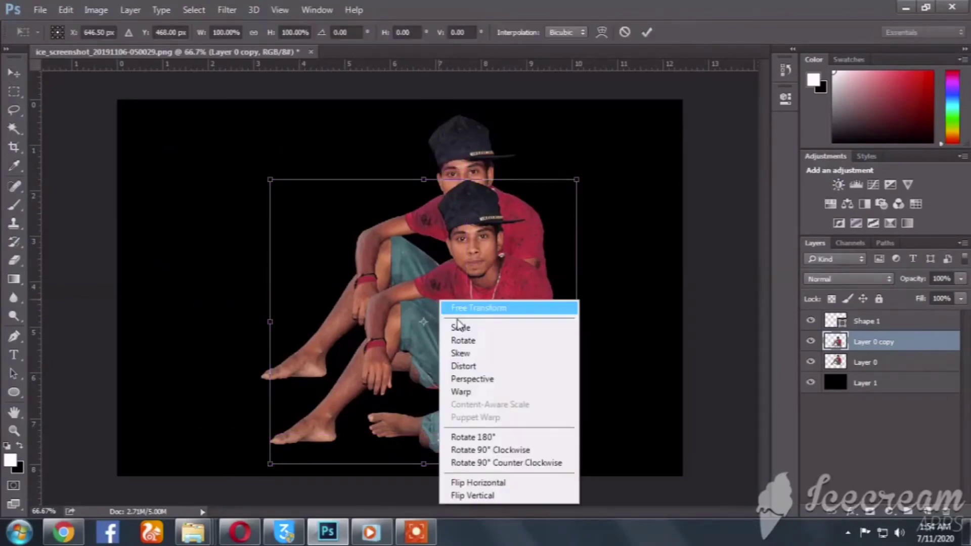
right_click(438, 299)
click(495, 438)
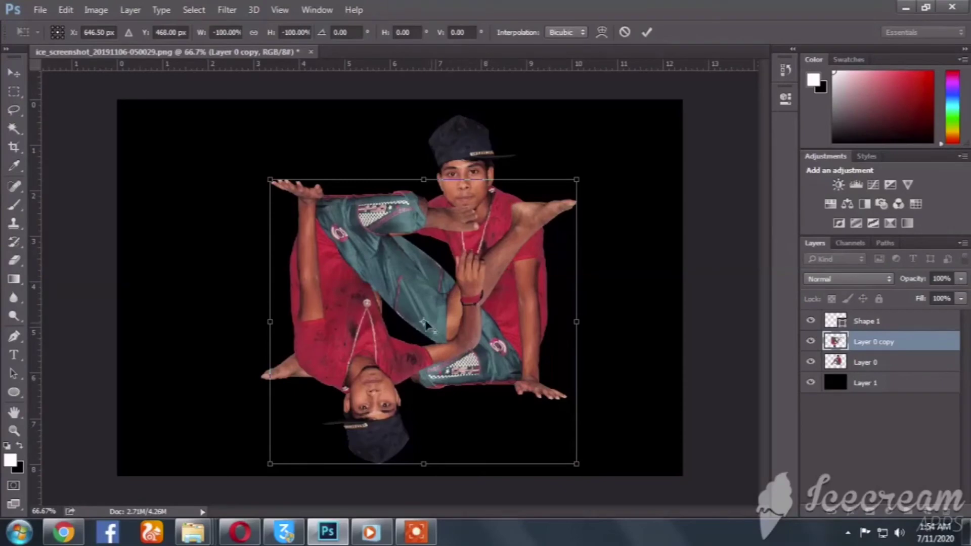
right_click(425, 320)
key(Escape)
Step: Flip the upside-down copy horizontally, place it directly beneath the man as a mirrored reflection and apply the transform
drag(404, 321, 345, 521)
drag(342, 444, 286, 266)
right_click(286, 264)
click(372, 447)
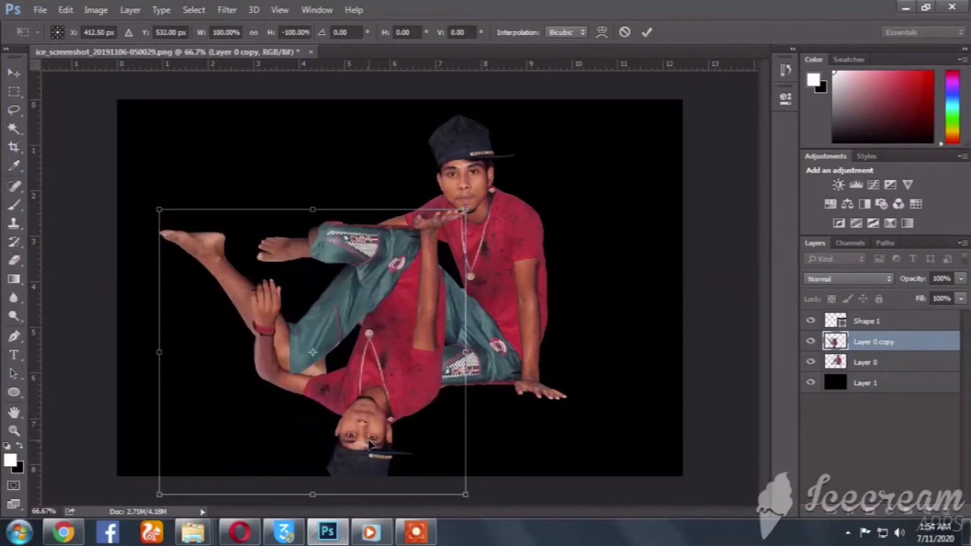
drag(369, 308, 481, 501)
key(Return)
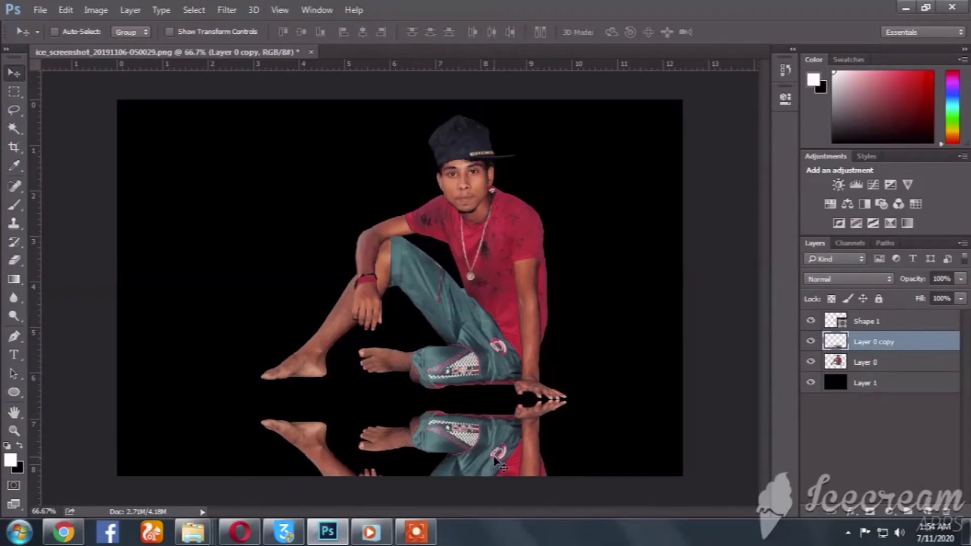
Step: Rotate the reflection by 3.62° to follow the slope from the man's foot to his hand
key(ctrl+t)
drag(639, 355, 656, 366)
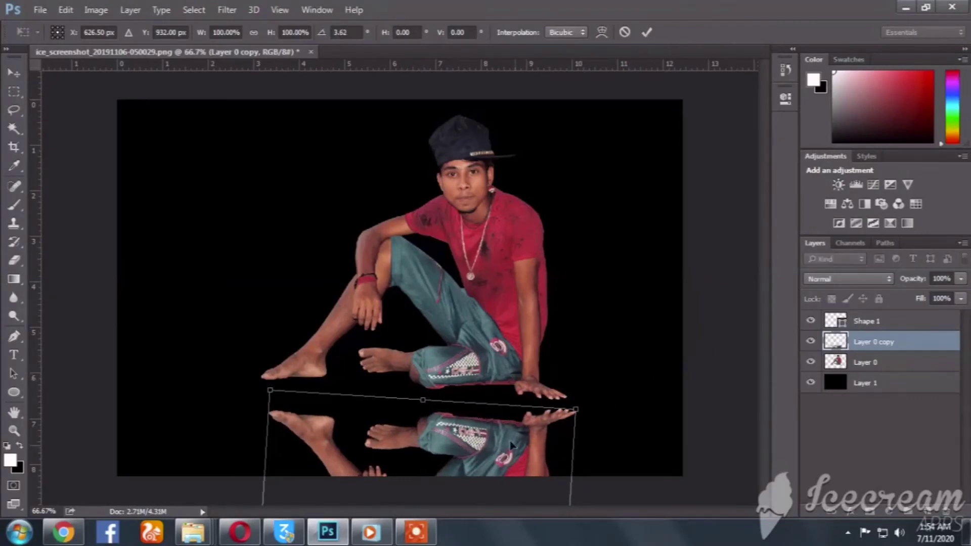
key(Return)
Step: Set the reflection layer's opacity to 20% and shift it up and left to meet the man's foot and hand
key(5)
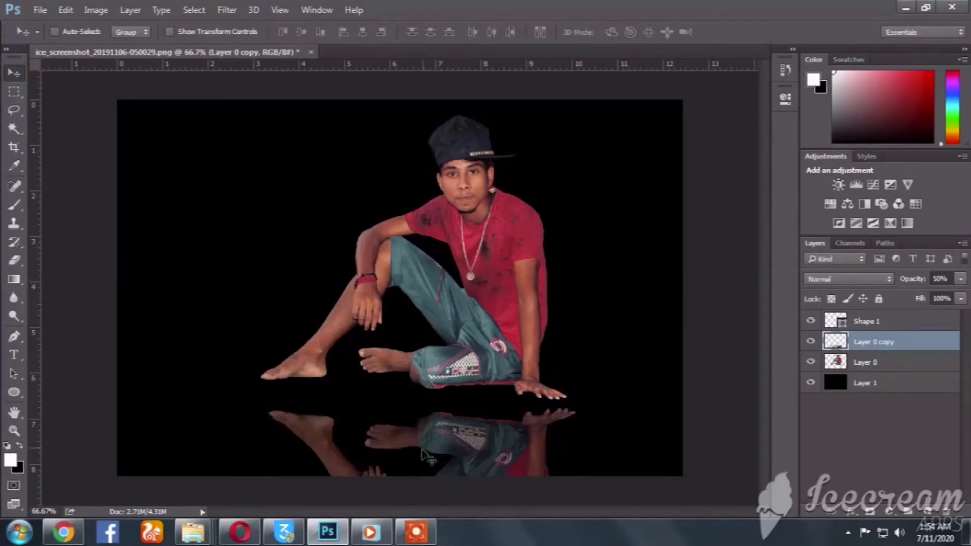
key(4)
key(4)
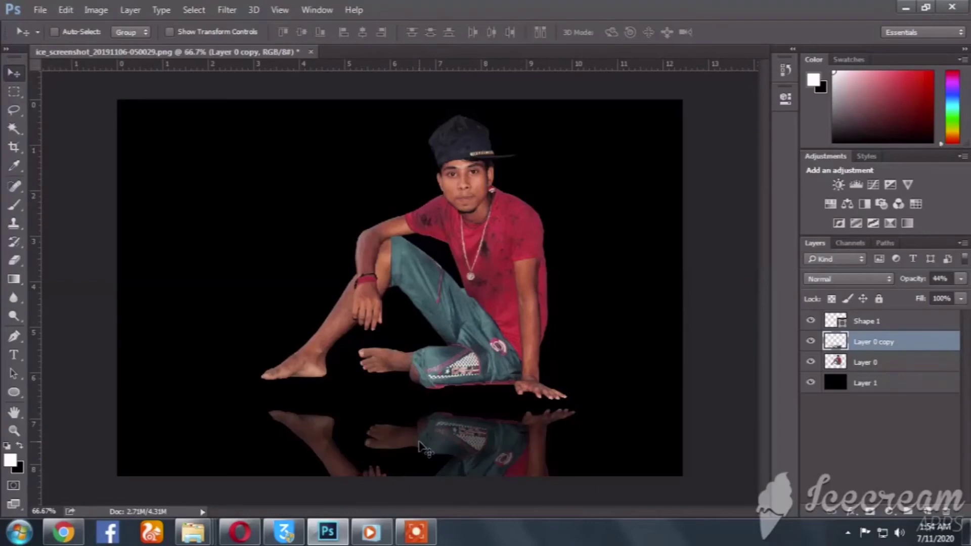
key(8)
key(9)
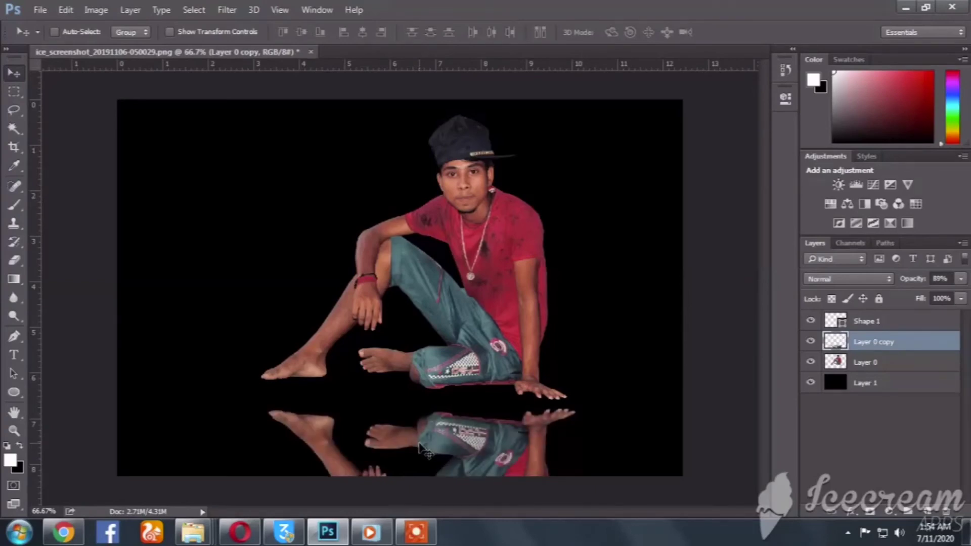
key(1)
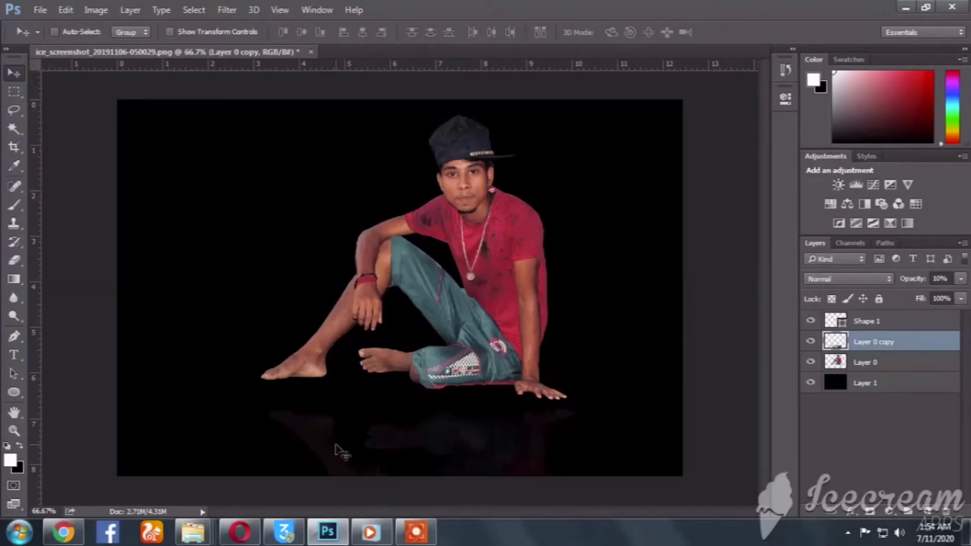
key(2)
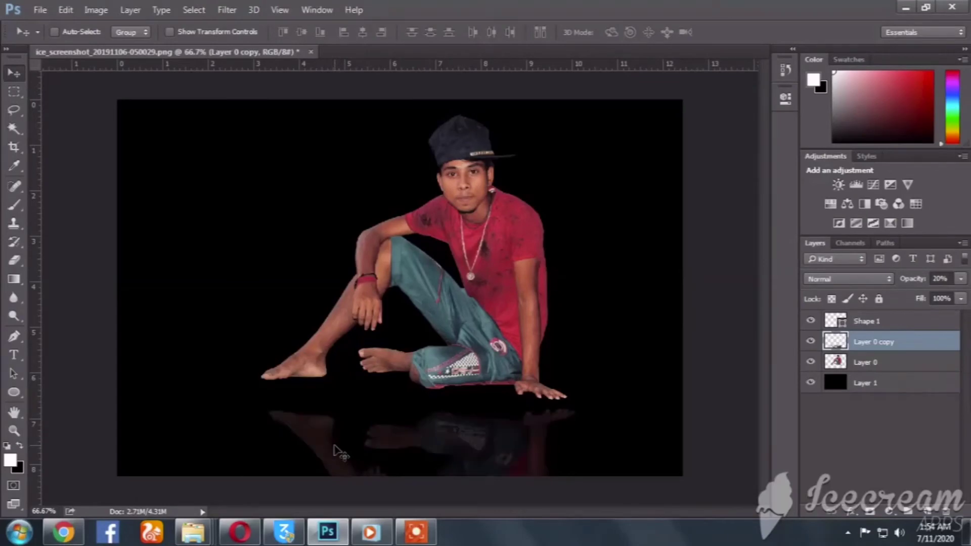
drag(451, 447, 446, 442)
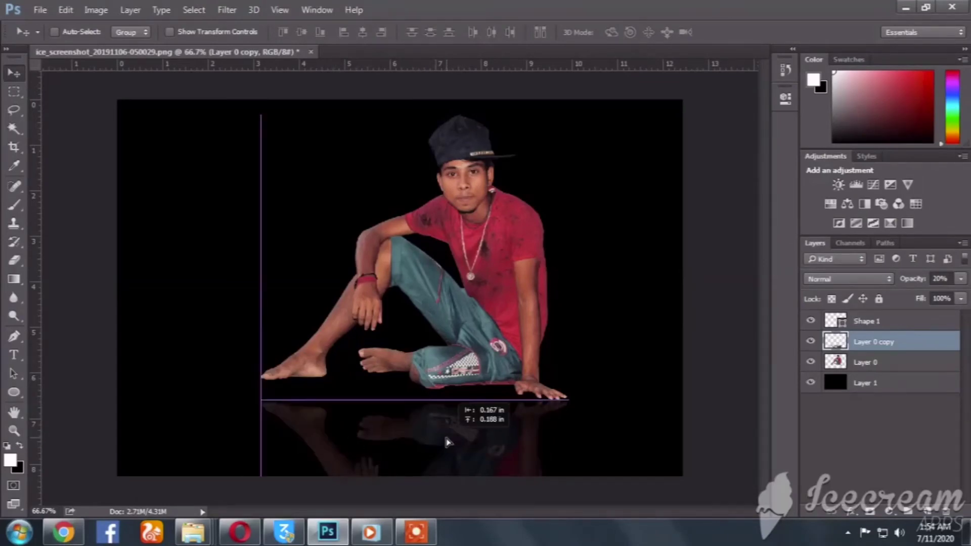
drag(513, 440, 519, 445)
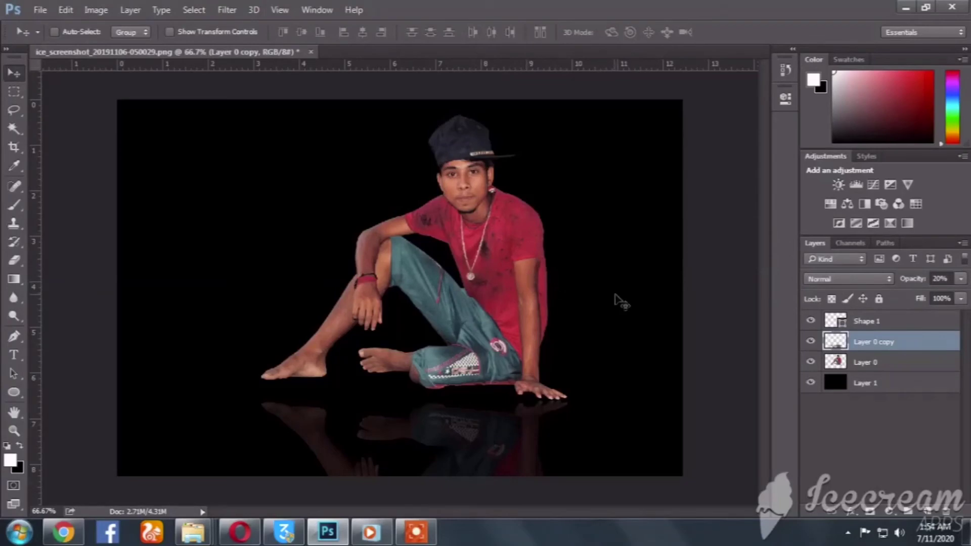
key(ctrl+space)
ctrl+click(519, 257)
ctrl+click(526, 256)
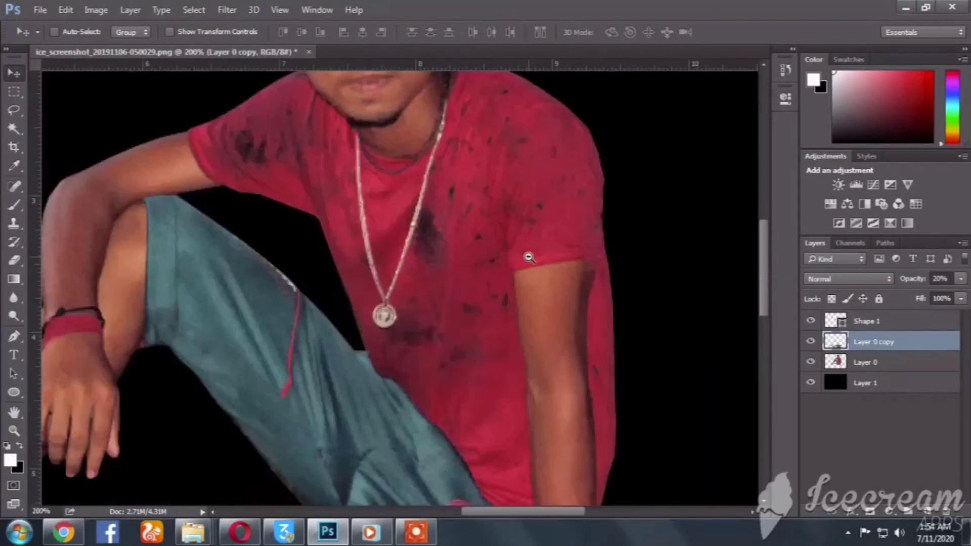
ctrl+alt+click(528, 256)
ctrl+alt+click(528, 257)
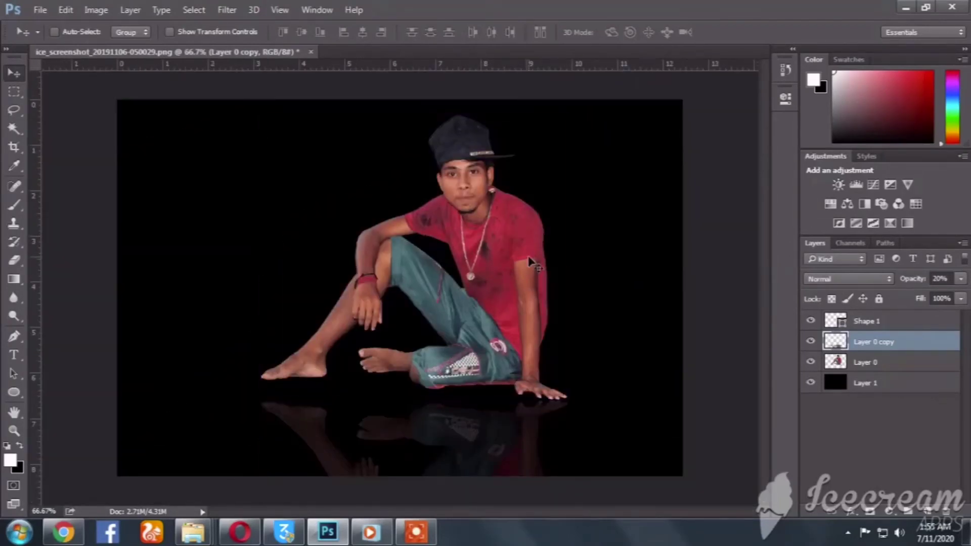
alt+click(529, 257)
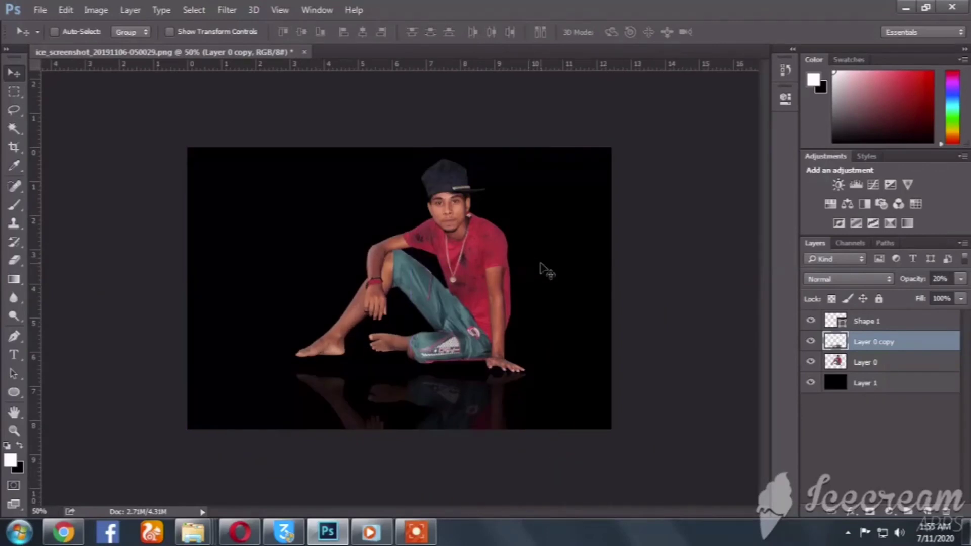
Step: Try the Color Overlay, Gradient Overlay and Bevel & Emboss styles on Layer 0, leaving all three switched off
click(893, 364)
click(887, 392)
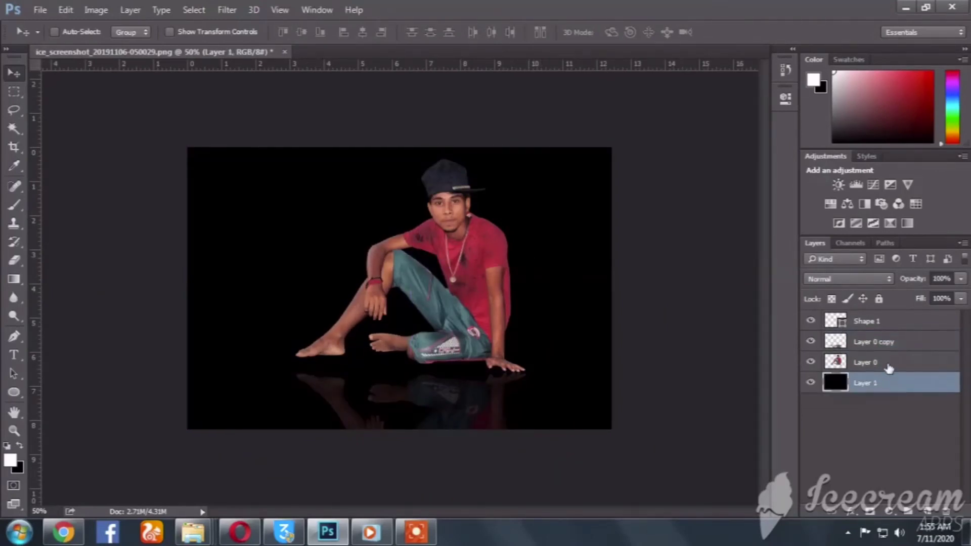
click(888, 364)
right_click(889, 363)
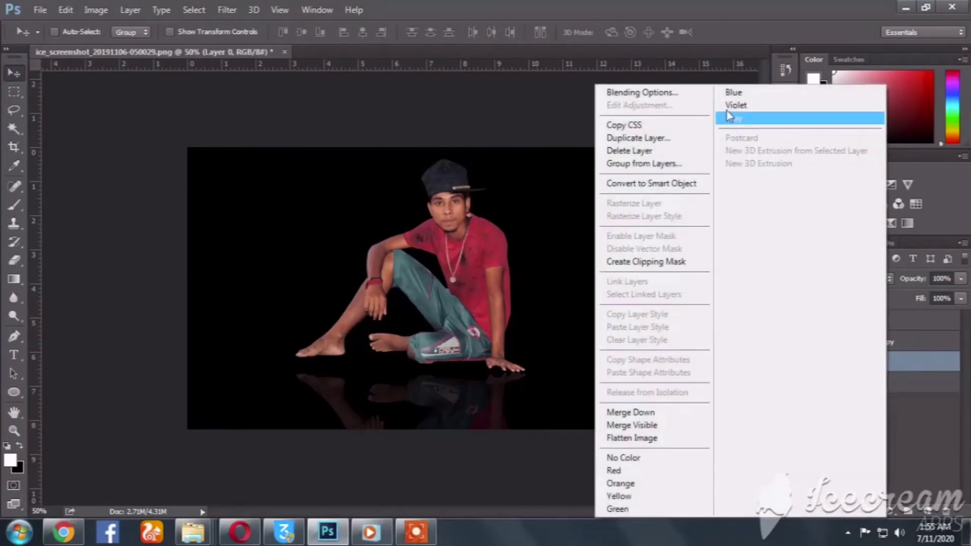
click(699, 95)
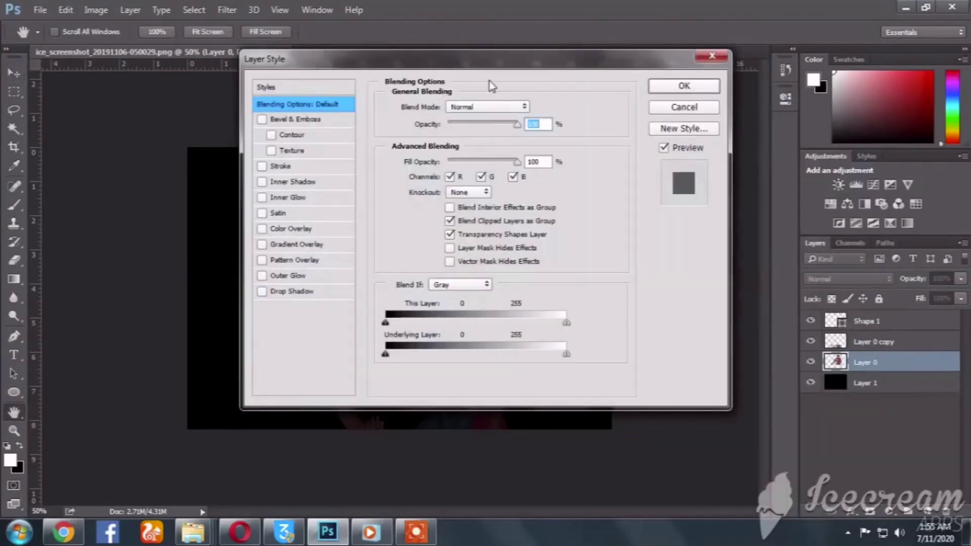
drag(607, 58, 959, 115)
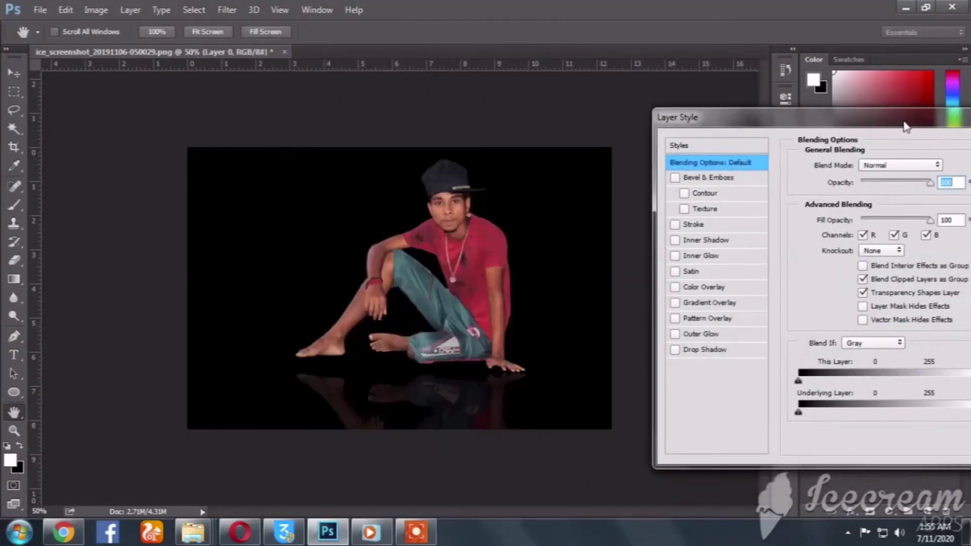
click(735, 287)
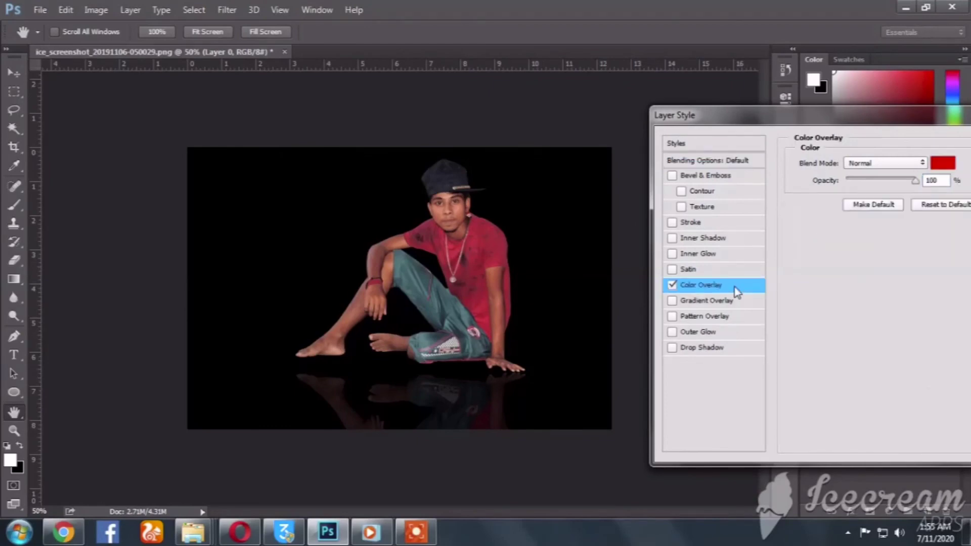
click(674, 287)
click(709, 303)
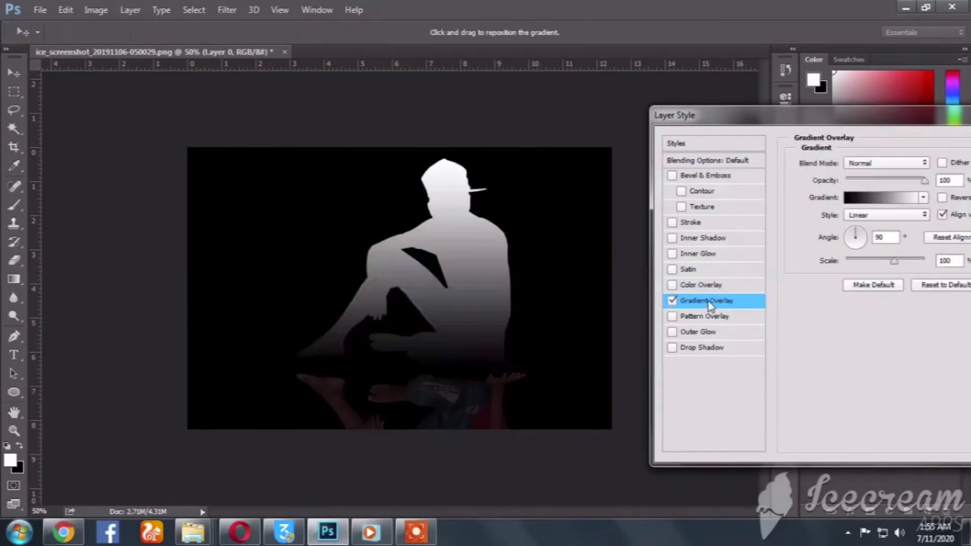
click(672, 301)
click(713, 181)
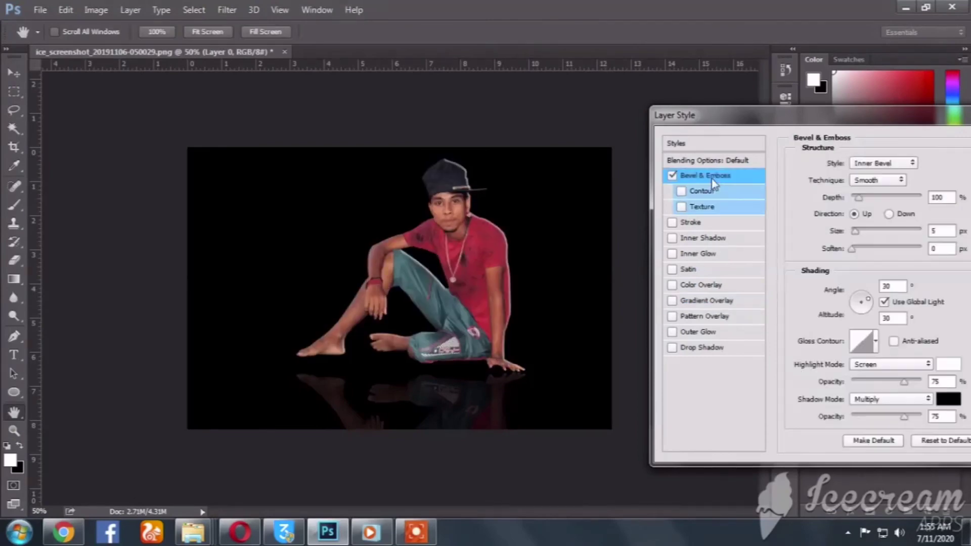
click(673, 176)
drag(753, 118, 445, 162)
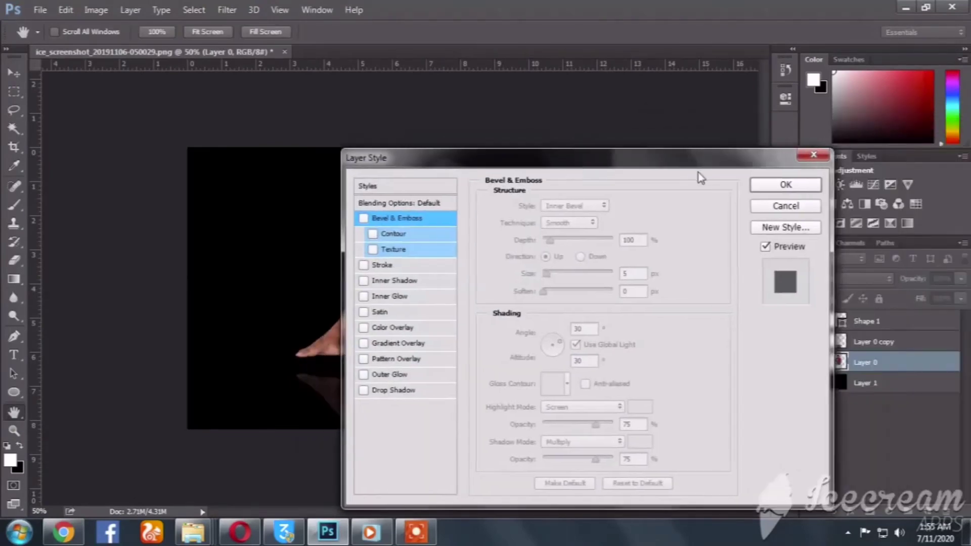
click(764, 184)
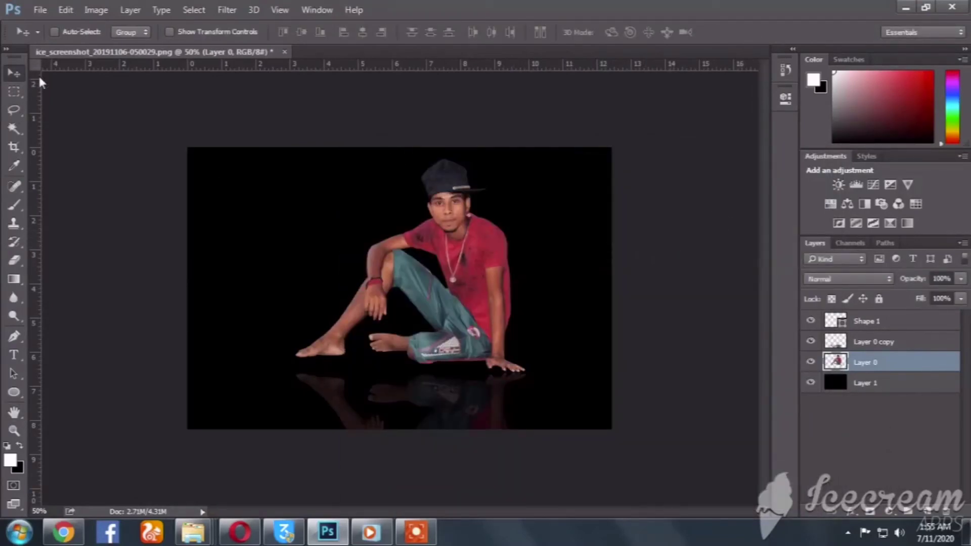
Step: Swap the foreground and background colours, try filling Layer 0 with white and undo the fill
click(17, 446)
key(ctrl+BackSpace)
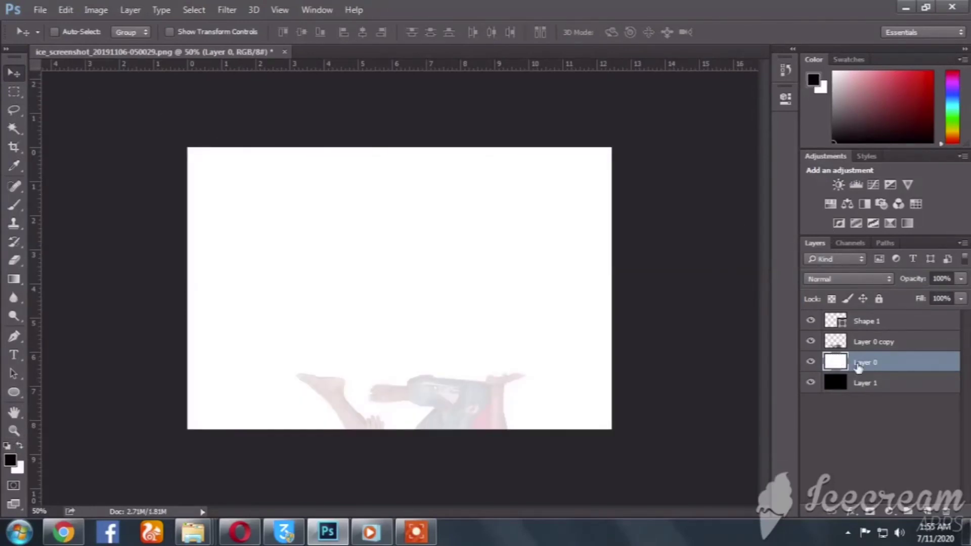
key(ctrl+z)
Step: Try a white fill on Layer 1 behind the man and his reflection, and undo it
click(862, 384)
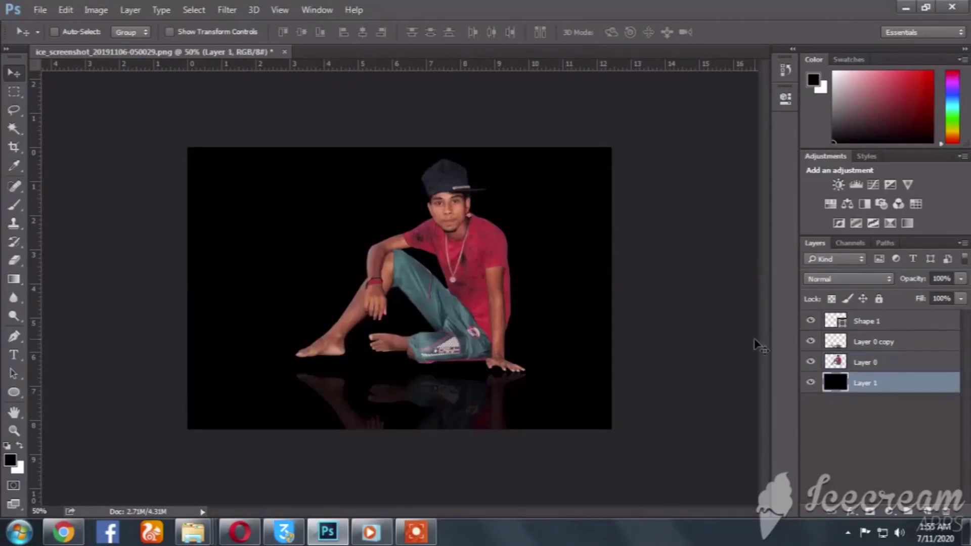
key(ctrl+BackSpace)
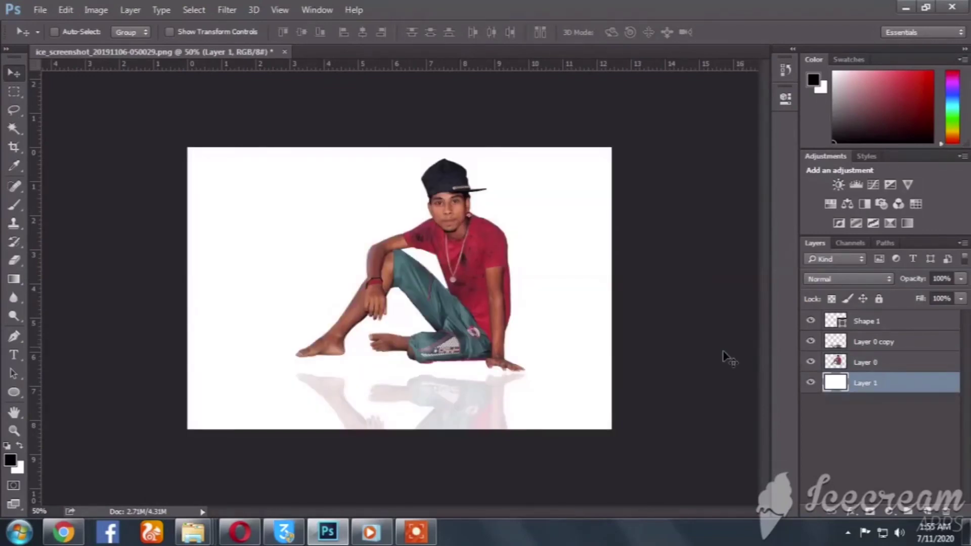
key(ctrl+z)
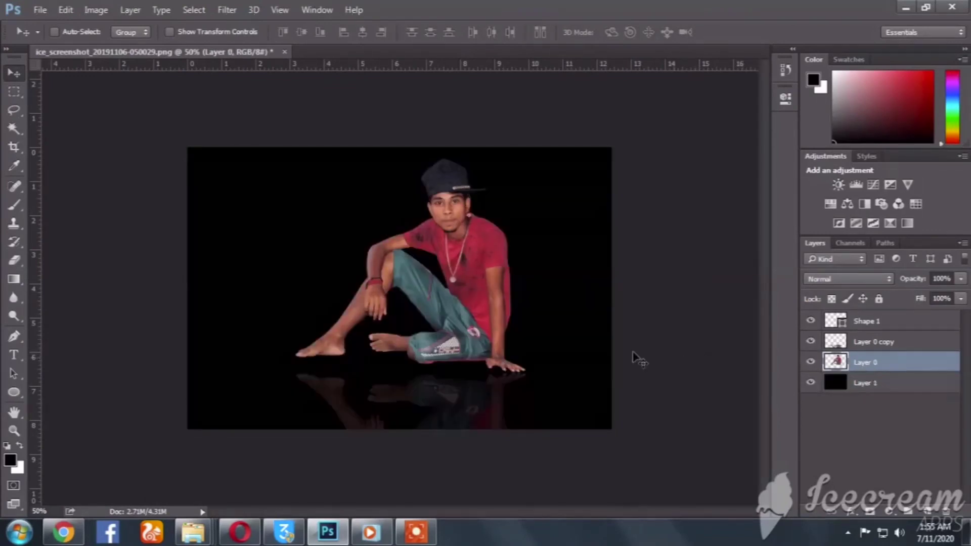